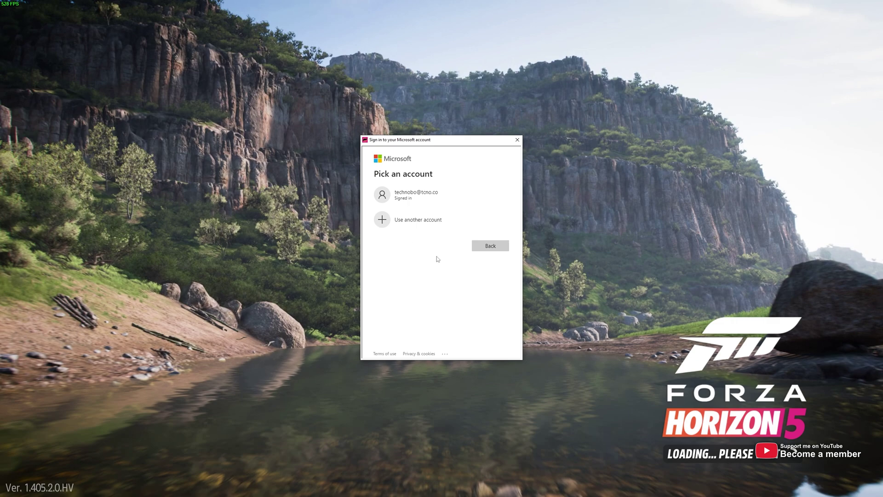
Retry signing in with the existing Microsoft account, then close the picker and dismiss Sign-in Needed.
{"action": "left_click", "coordinate": [424, 199]}
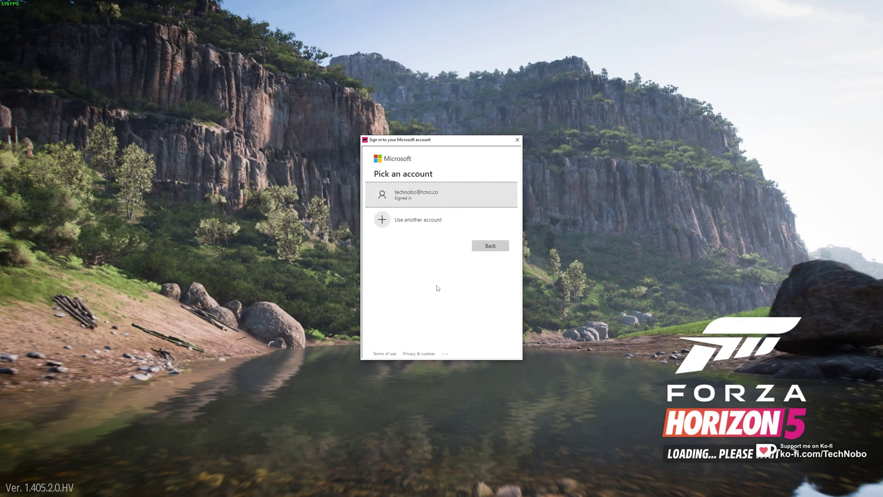
{"action": "left_click", "coordinate": [440, 201]}
{"action": "left_click", "coordinate": [432, 201]}
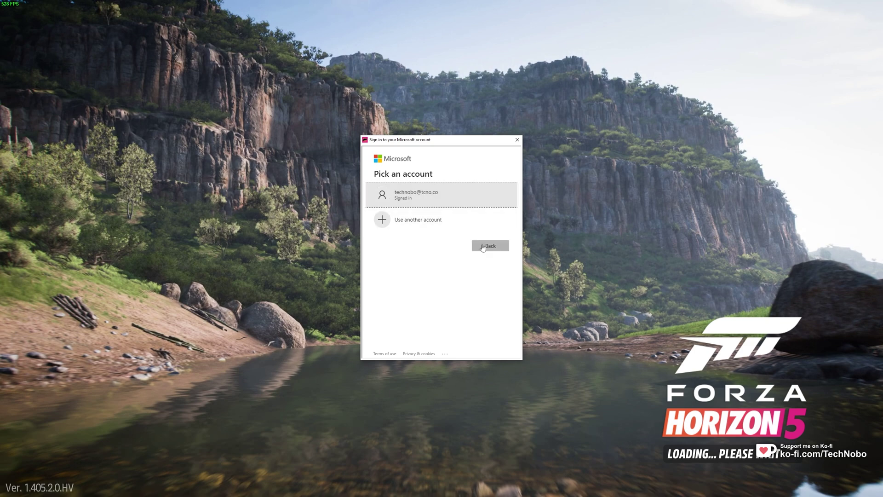
{"action": "left_click", "coordinate": [517, 140]}
{"action": "left_click", "coordinate": [455, 276]}
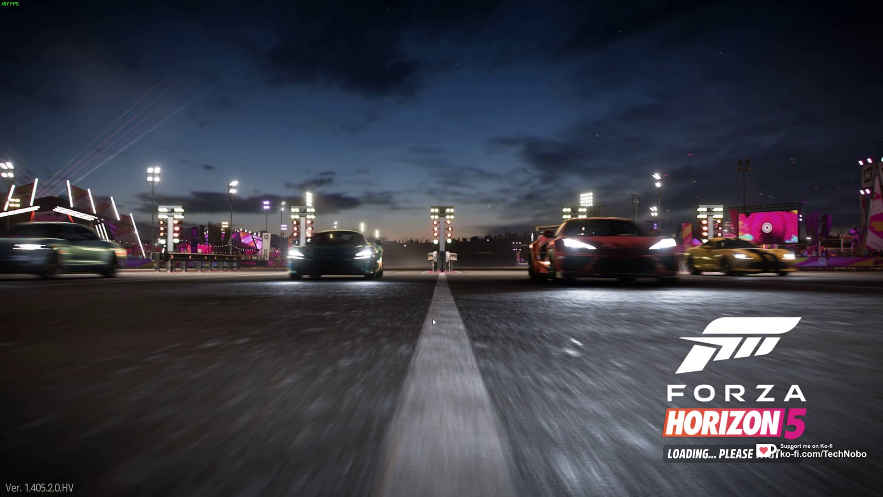
Pick the existing account again in the new prompt, then back out of the account picker.
{"action": "left_click", "coordinate": [408, 194]}
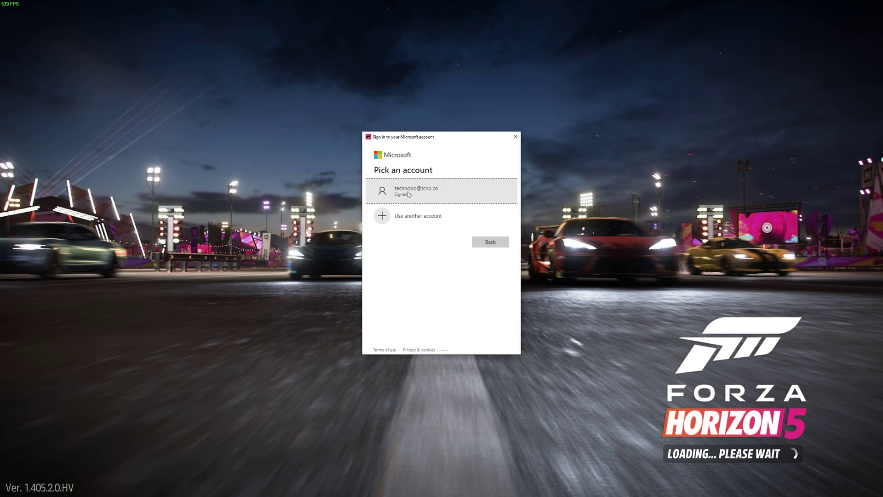
{"action": "left_click", "coordinate": [408, 193]}
{"action": "left_click", "coordinate": [480, 243]}
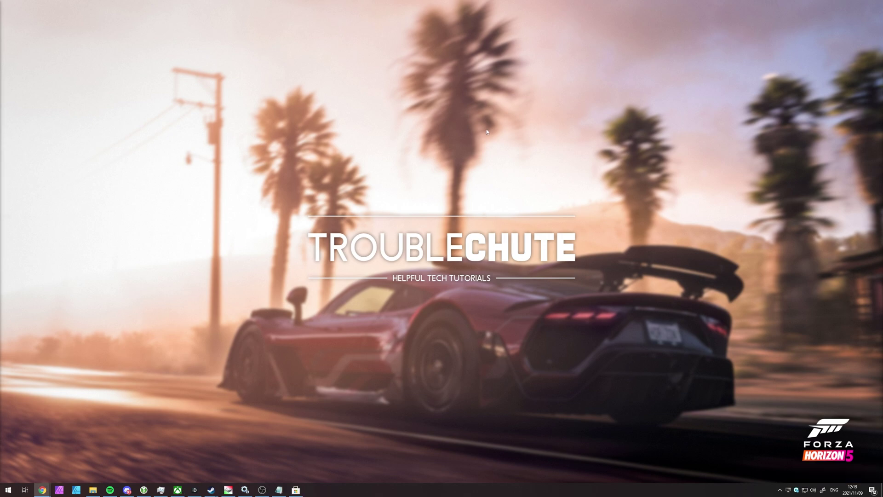
Open Credential Manager and browse the saved Windows Credentials list.
{"action": "key", "text": "super"}
{"action": "type", "text": "creden"}
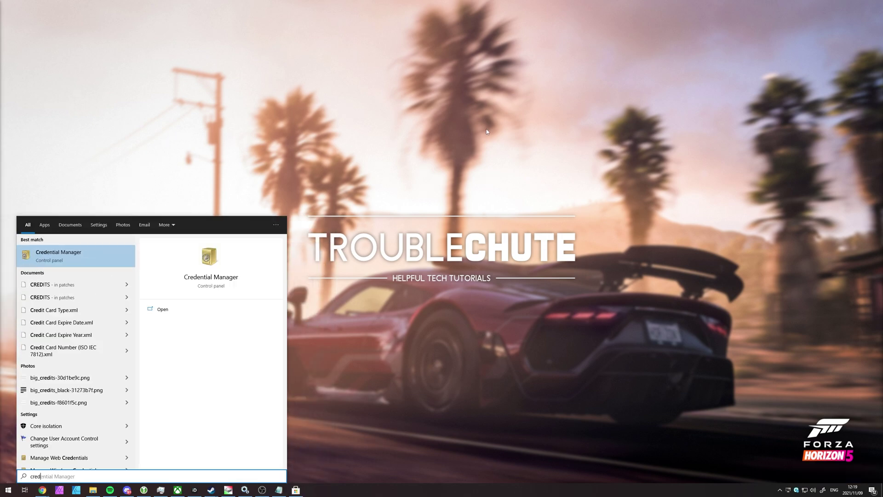
{"action": "left_click", "coordinate": [52, 261]}
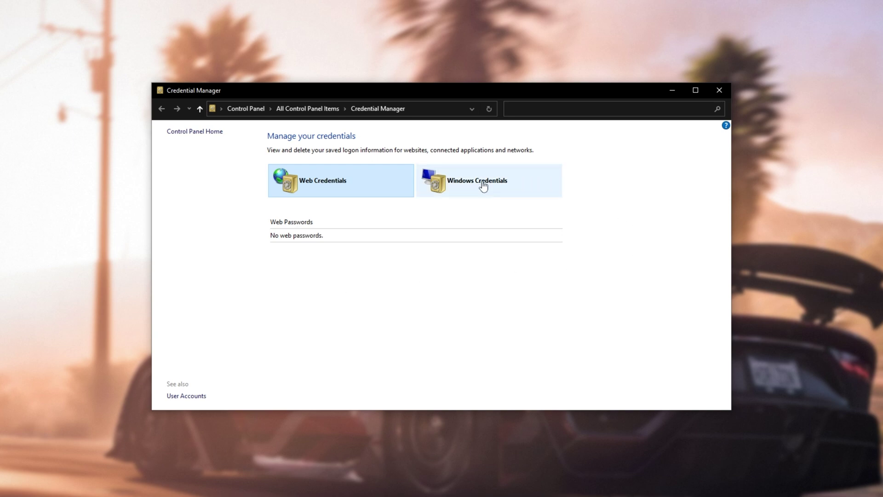
{"action": "left_click", "coordinate": [488, 182]}
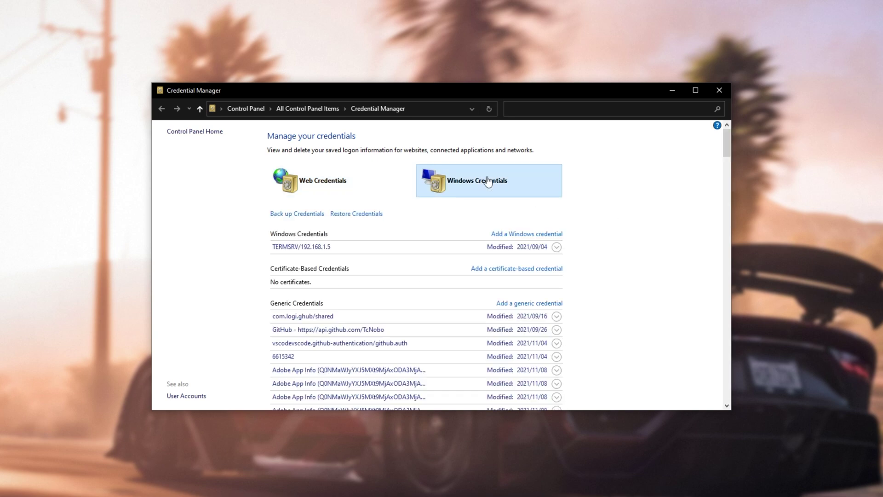
{"action": "scroll", "coordinate": [605, 270], "scroll_direction": "down", "scroll_amount": 1}
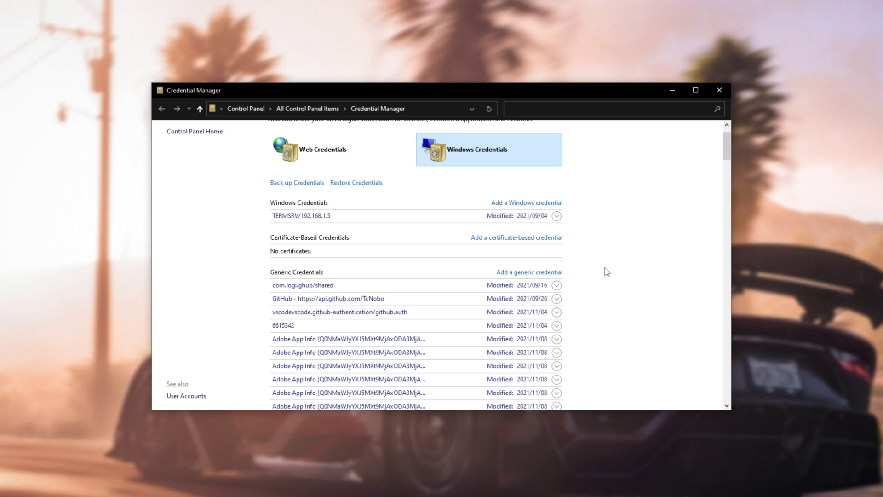
{"action": "scroll", "coordinate": [605, 271], "scroll_direction": "down", "scroll_amount": 20}
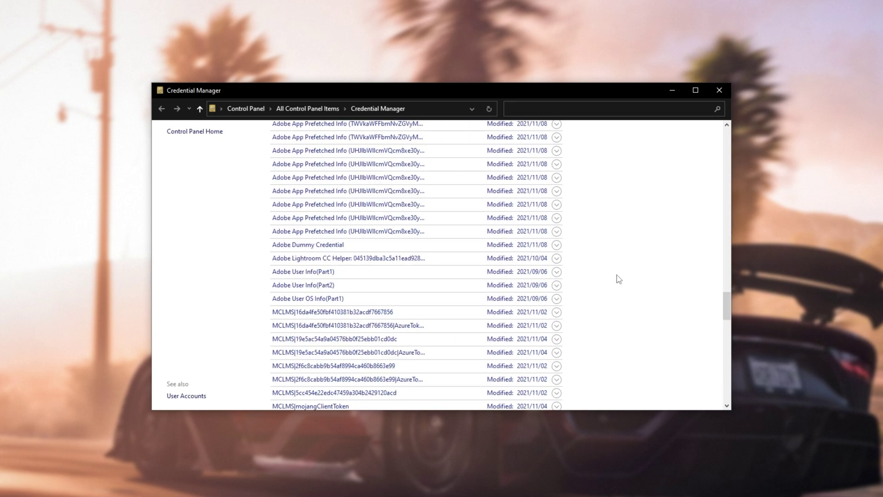
{"action": "scroll", "coordinate": [619, 279], "scroll_direction": "down", "scroll_amount": 20}
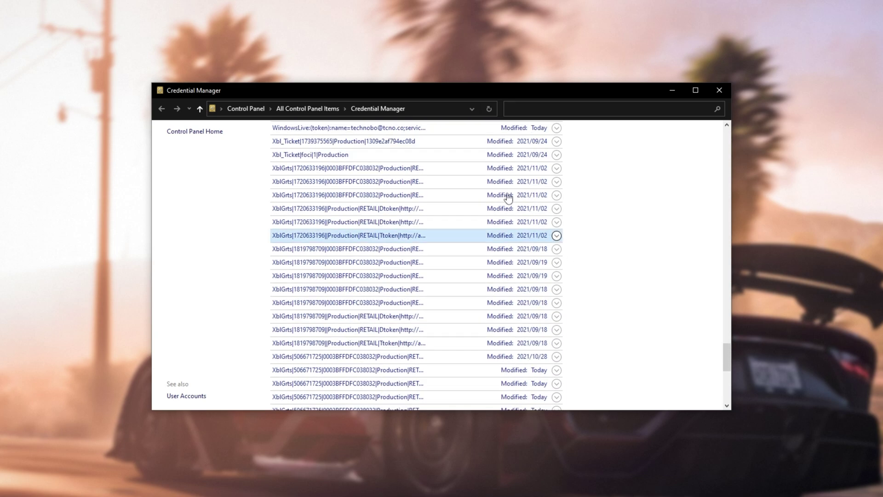
{"action": "scroll", "coordinate": [508, 198], "scroll_direction": "up", "scroll_amount": 1}
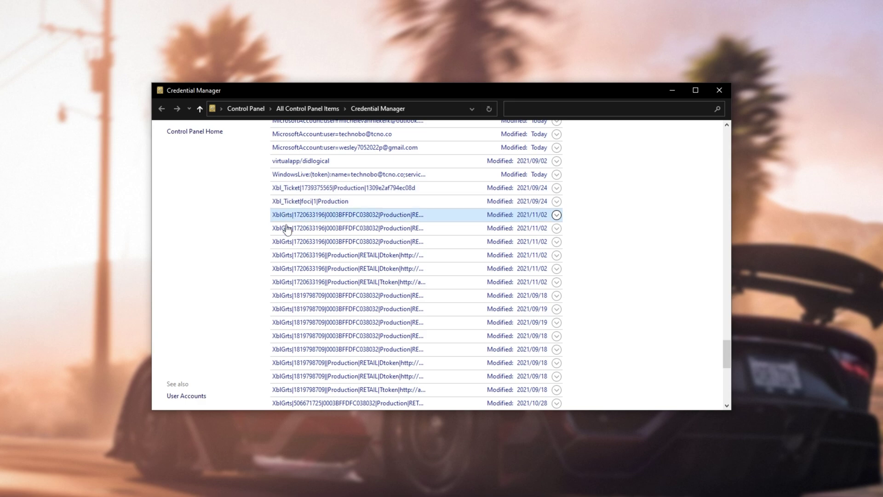
{"action": "scroll", "coordinate": [281, 294], "scroll_direction": "down", "scroll_amount": 6}
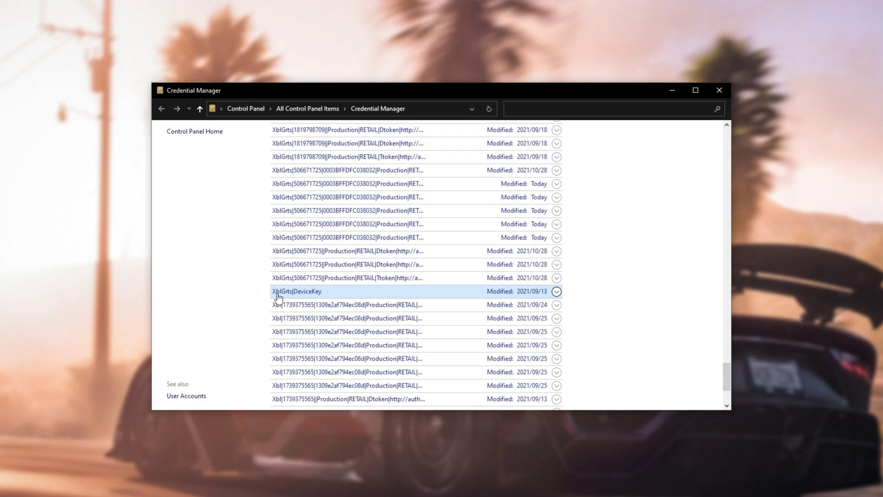
{"action": "scroll", "coordinate": [292, 294], "scroll_direction": "down", "scroll_amount": 1}
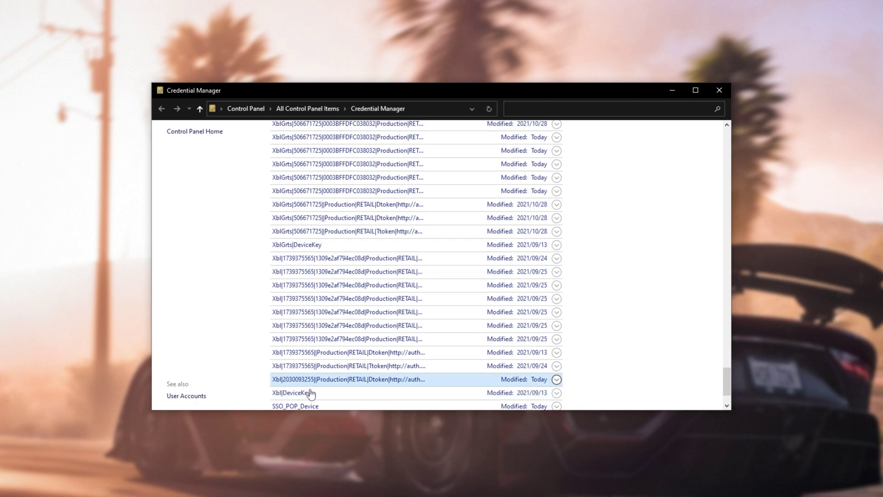
Remove the Xbl|DeviceKey generic credential and confirm the deletion.
{"action": "left_click", "coordinate": [491, 394]}
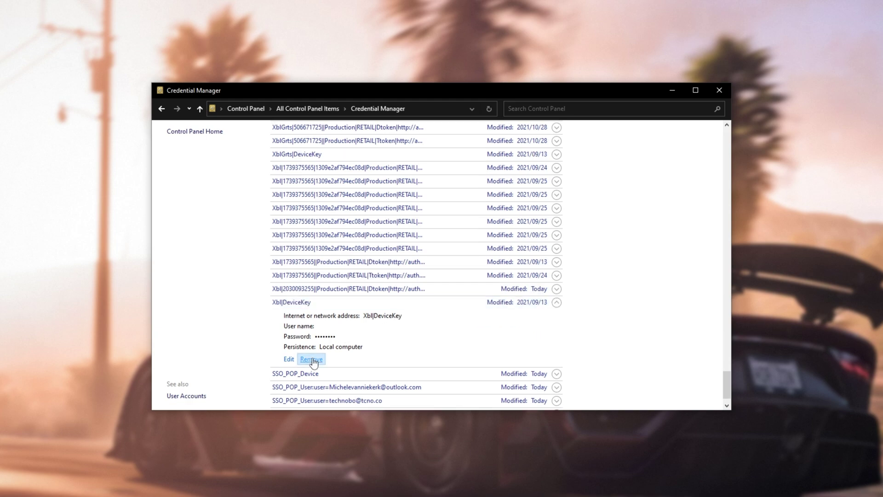
{"action": "left_click", "coordinate": [312, 359]}
{"action": "left_click", "coordinate": [505, 257]}
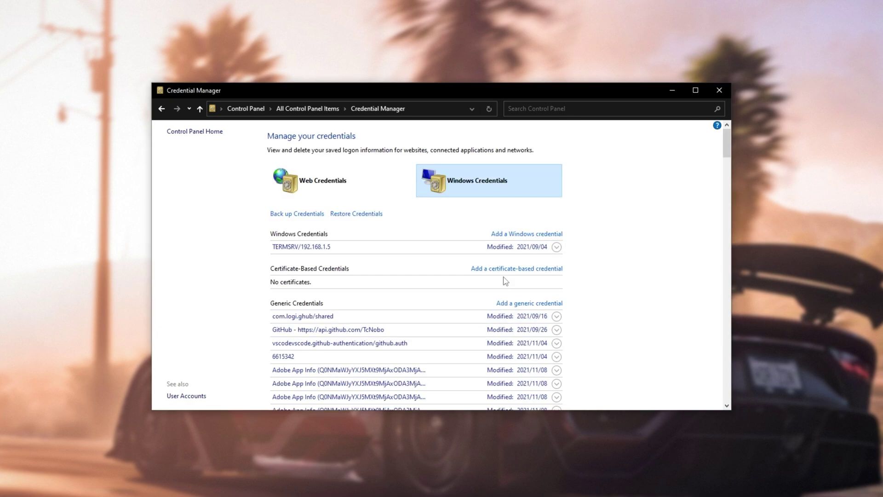
{"action": "scroll", "coordinate": [505, 281], "scroll_direction": "down", "scroll_amount": 15}
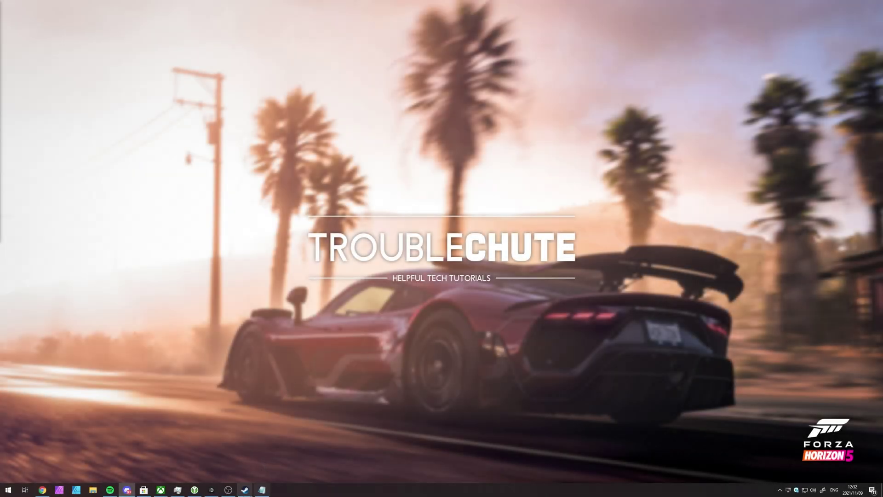
Bring Steam back up and switch to the running Forza Horizon 5.
{"action": "left_click", "coordinate": [206, 463]}
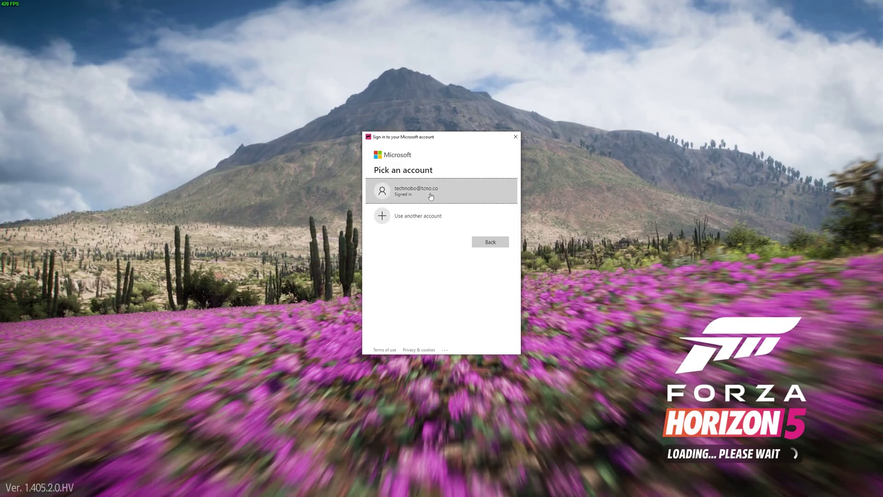
{"action": "left_click", "coordinate": [430, 196]}
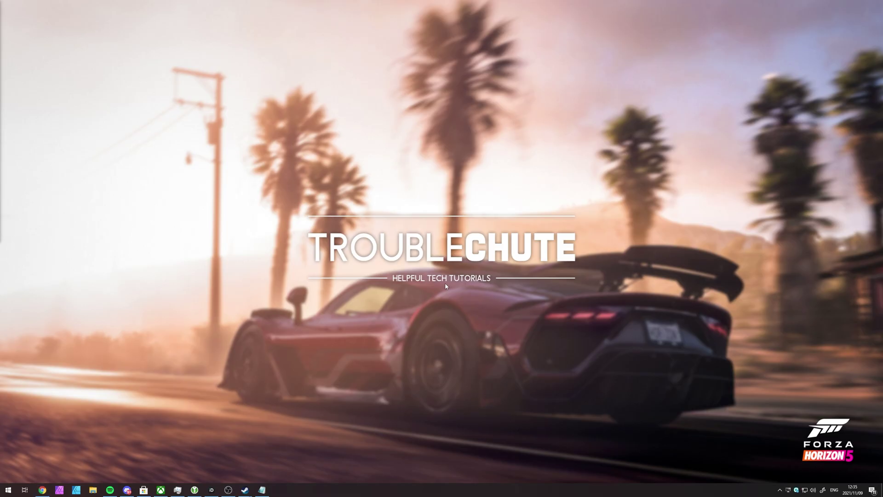
Reopen Credential Manager via Start search and scroll Windows Credentials to the Xbl entries.
{"action": "key", "text": "super"}
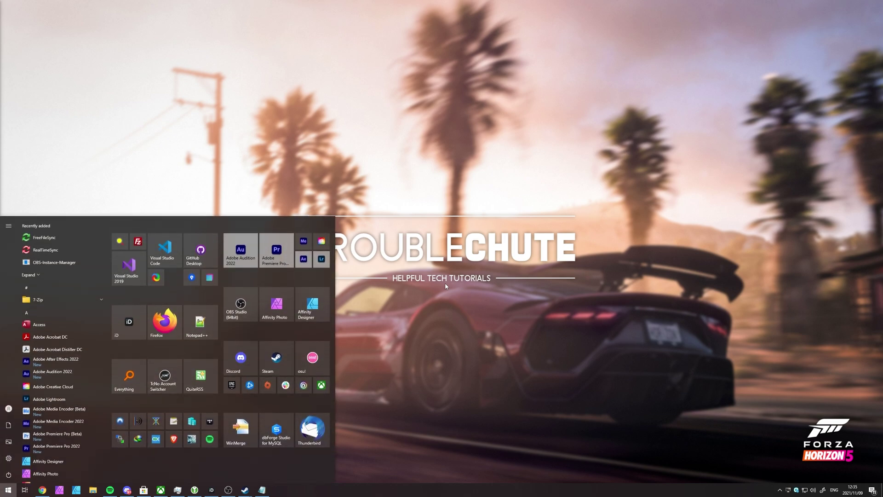
{"action": "type", "text": "credential"}
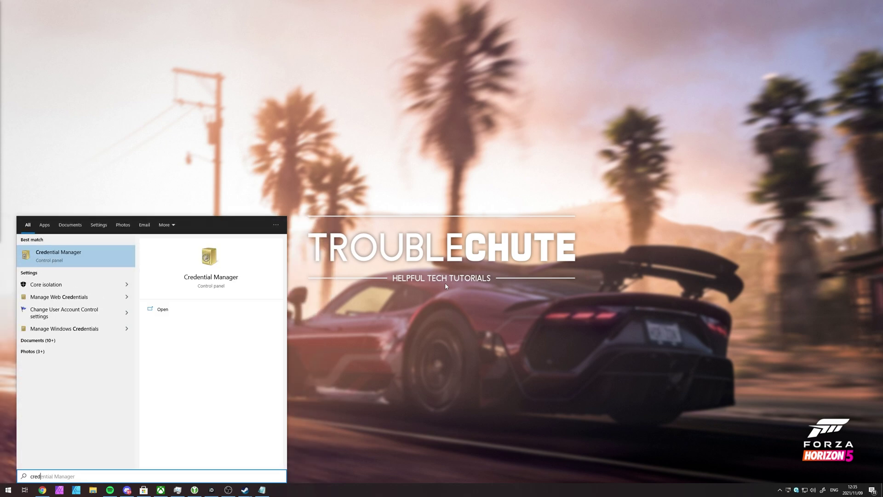
{"action": "key", "text": "Return"}
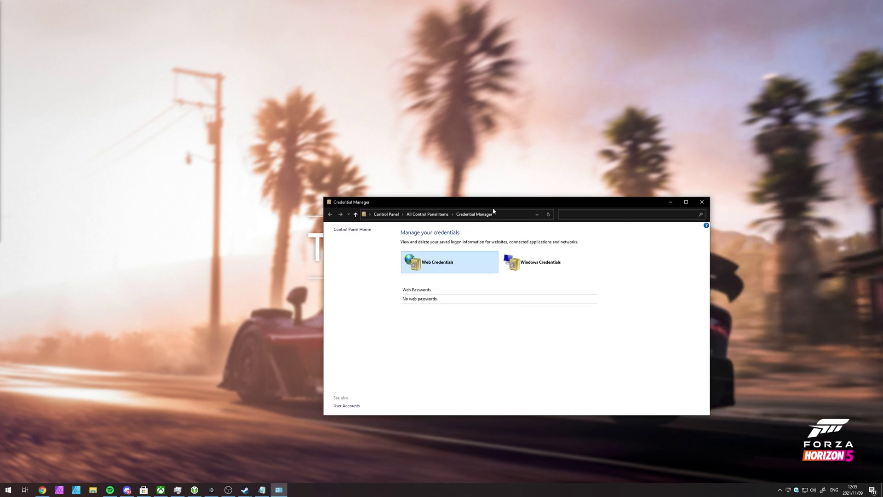
{"action": "left_click", "coordinate": [470, 173]}
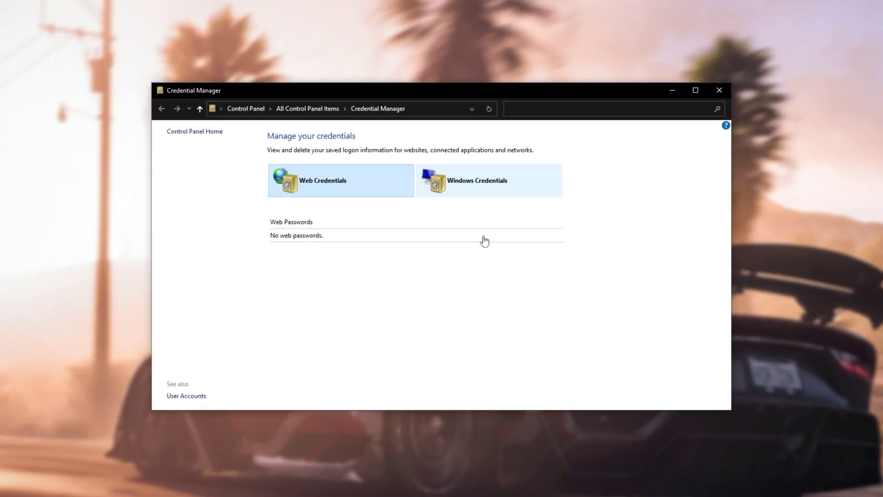
{"action": "left_click", "coordinate": [538, 262]}
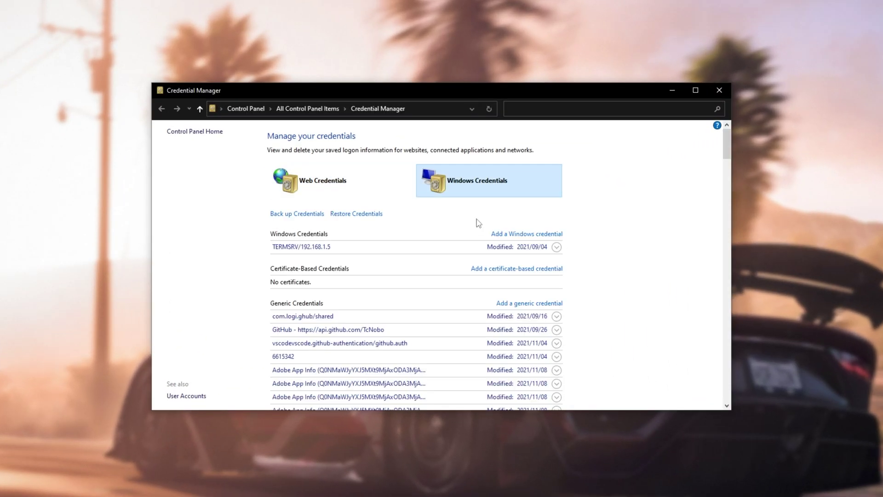
{"action": "scroll", "coordinate": [539, 292], "scroll_direction": "down", "scroll_amount": 2}
{"action": "scroll", "coordinate": [476, 265], "scroll_direction": "down", "scroll_amount": 20}
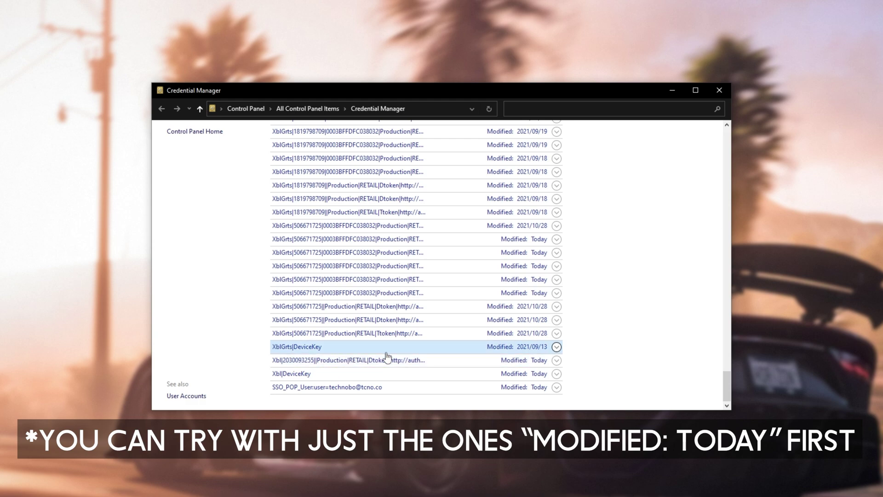
Delete the Xbl_Ticket and Xbl|DeviceKey credentials.
{"action": "scroll", "coordinate": [394, 352], "scroll_direction": "up", "scroll_amount": 7}
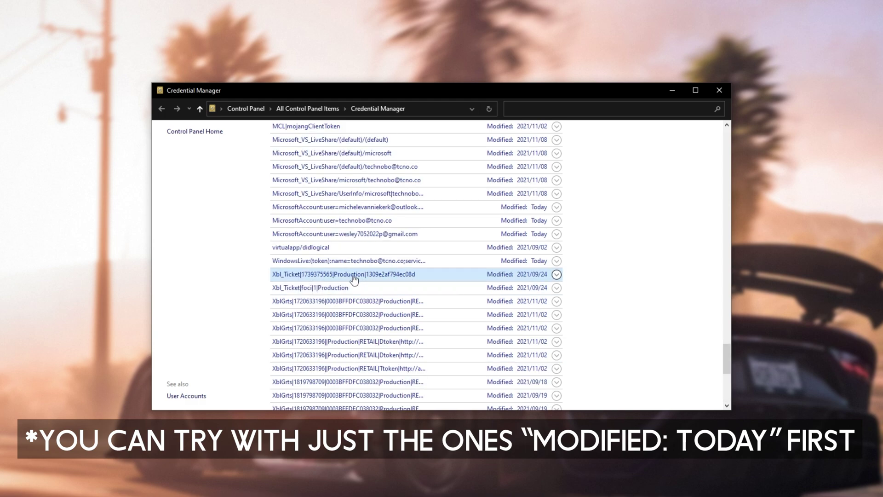
{"action": "scroll", "coordinate": [391, 279], "scroll_direction": "down", "scroll_amount": 7}
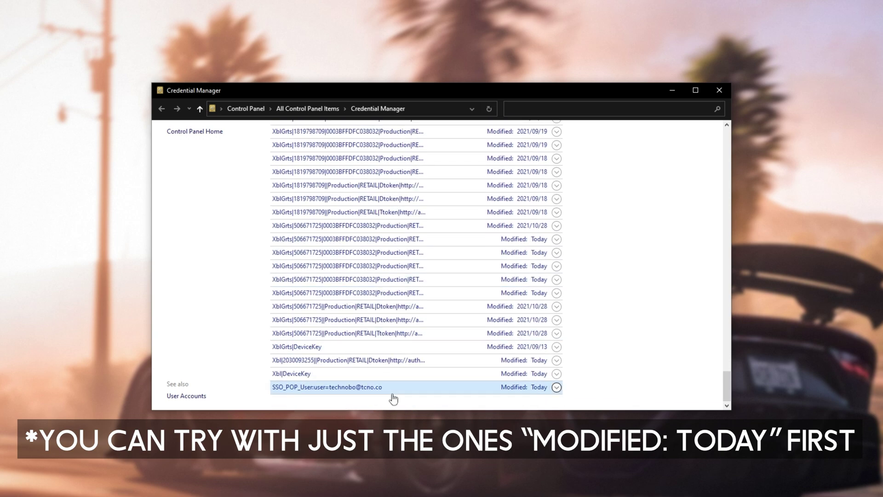
{"action": "scroll", "coordinate": [394, 397], "scroll_direction": "up", "scroll_amount": 7}
{"action": "left_click", "coordinate": [311, 323]}
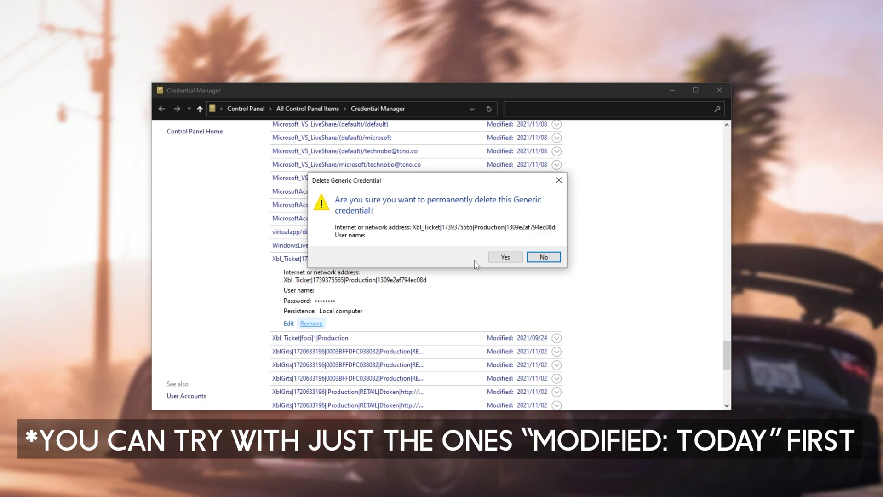
{"action": "left_click", "coordinate": [536, 257]}
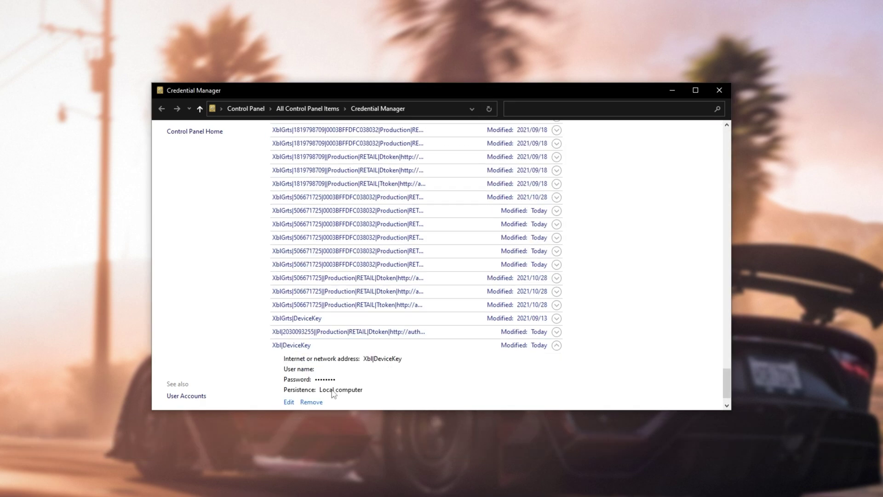
{"action": "left_click", "coordinate": [311, 401]}
{"action": "key", "text": "Return"}
Delete an Xbox Dtoken credential and another XblGrts credential.
{"action": "scroll", "coordinate": [406, 323], "scroll_direction": "down", "scroll_amount": 6}
{"action": "scroll", "coordinate": [406, 324], "scroll_direction": "down", "scroll_amount": 10}
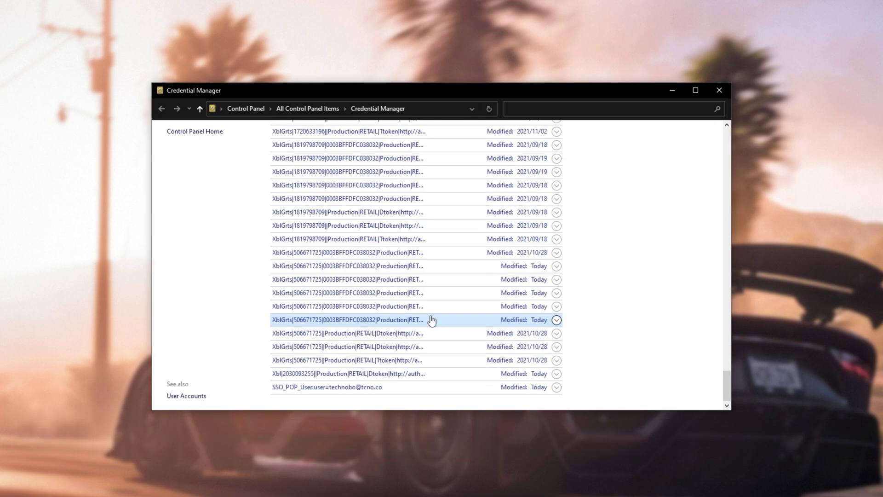
{"action": "left_click", "coordinate": [425, 360]}
{"action": "left_click", "coordinate": [379, 360]}
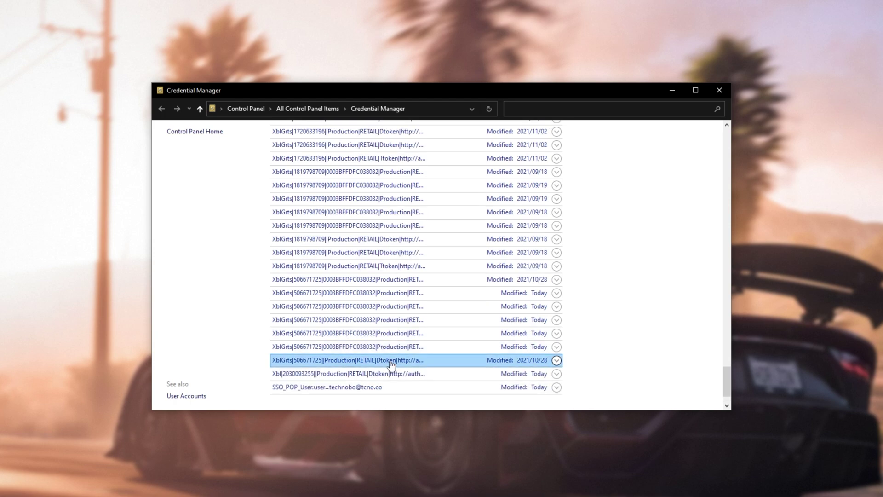
{"action": "left_click", "coordinate": [379, 359]}
{"action": "left_click", "coordinate": [311, 401]}
{"action": "key", "text": "Return"}
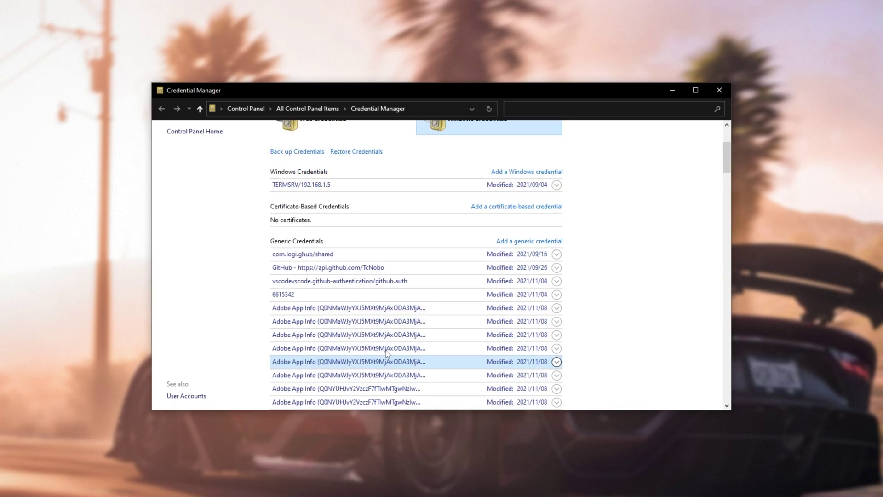
{"action": "scroll", "coordinate": [413, 343], "scroll_direction": "down", "scroll_amount": 16}
{"action": "left_click", "coordinate": [409, 359]}
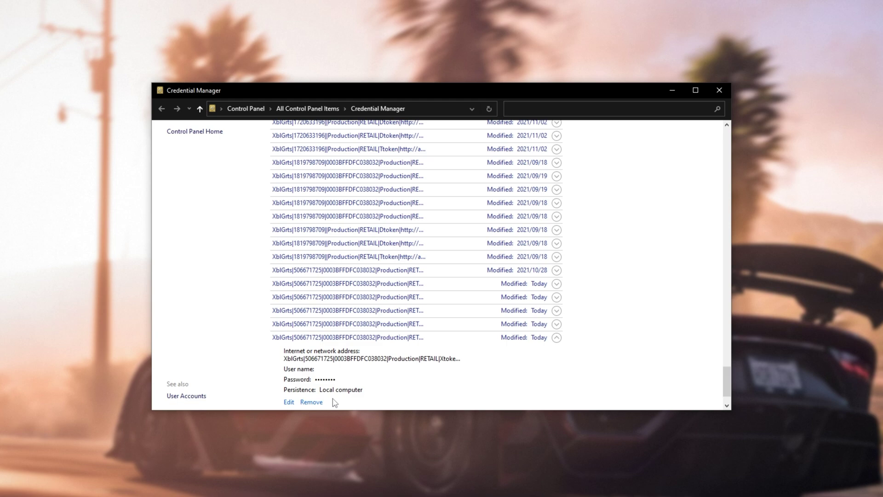
{"action": "left_click", "coordinate": [311, 401]}
{"action": "key", "text": "Return"}
Delete the next two XblGrts Xbox credentials further down the list.
{"action": "scroll", "coordinate": [391, 362], "scroll_direction": "down", "scroll_amount": 10}
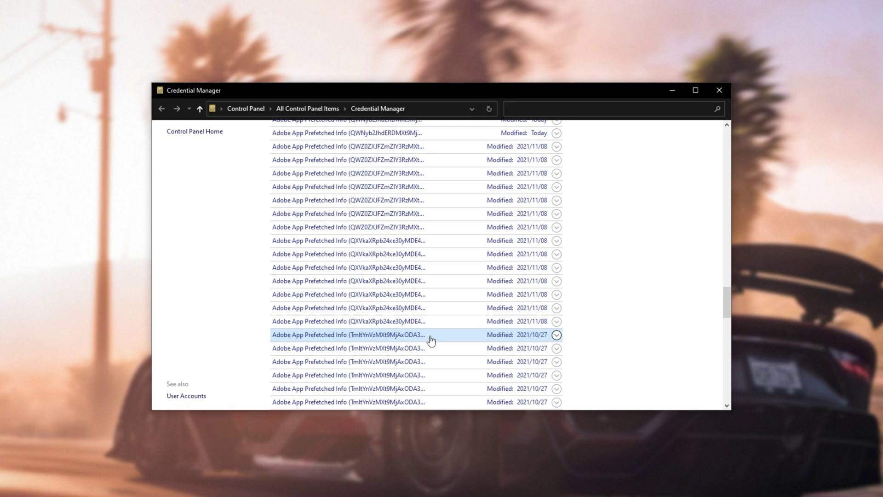
{"action": "left_click", "coordinate": [348, 361]}
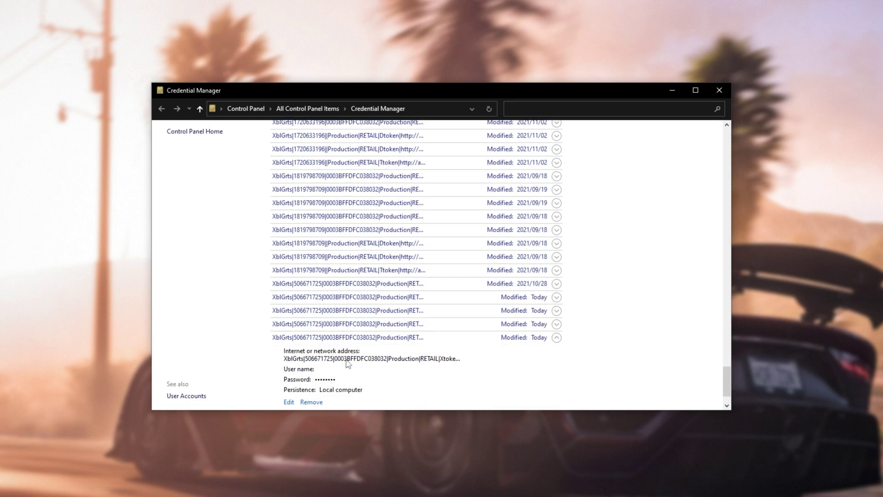
{"action": "left_click", "coordinate": [312, 402]}
{"action": "key", "text": "Return"}
{"action": "left_click", "coordinate": [311, 401]}
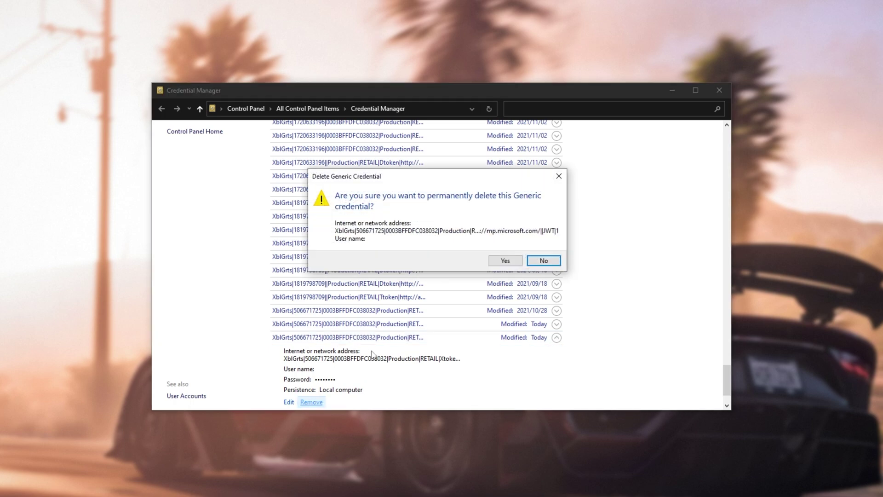
{"action": "key", "text": "Return"}
Delete the remaining Xbox Dtoken credentials, confirming permanent deletion.
{"action": "scroll", "coordinate": [388, 348], "scroll_direction": "up", "scroll_amount": 10}
{"action": "scroll", "coordinate": [442, 338], "scroll_direction": "down", "scroll_amount": 10}
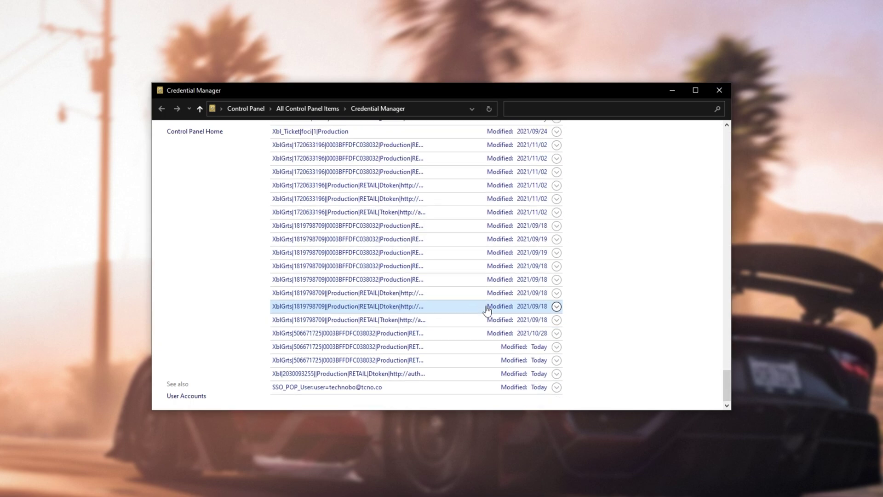
{"action": "left_click", "coordinate": [483, 307]}
{"action": "left_click", "coordinate": [311, 371]}
{"action": "key", "text": "Return"}
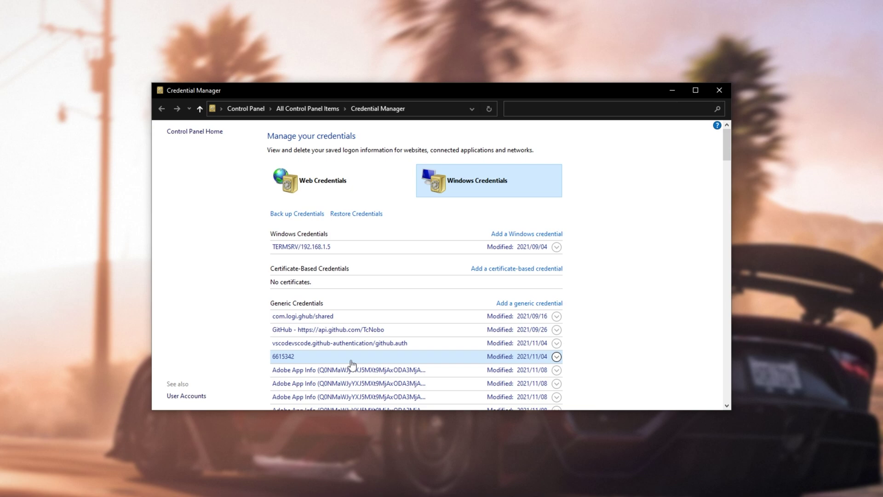
{"action": "left_click", "coordinate": [311, 402]}
{"action": "left_click", "coordinate": [508, 261]}
{"action": "scroll", "coordinate": [492, 276], "scroll_direction": "down", "scroll_amount": 15}
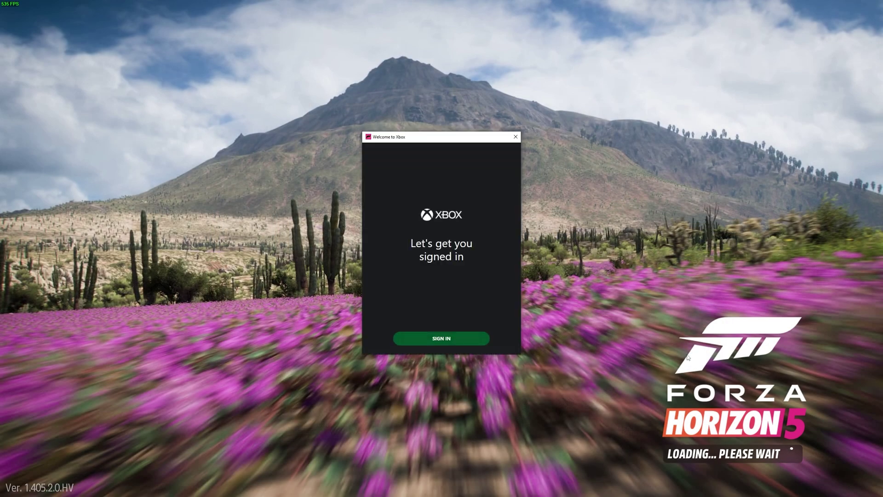
Sign in to the Xbox account and continue with LET'S GO into Initial Setup.
{"action": "left_click", "coordinate": [452, 339]}
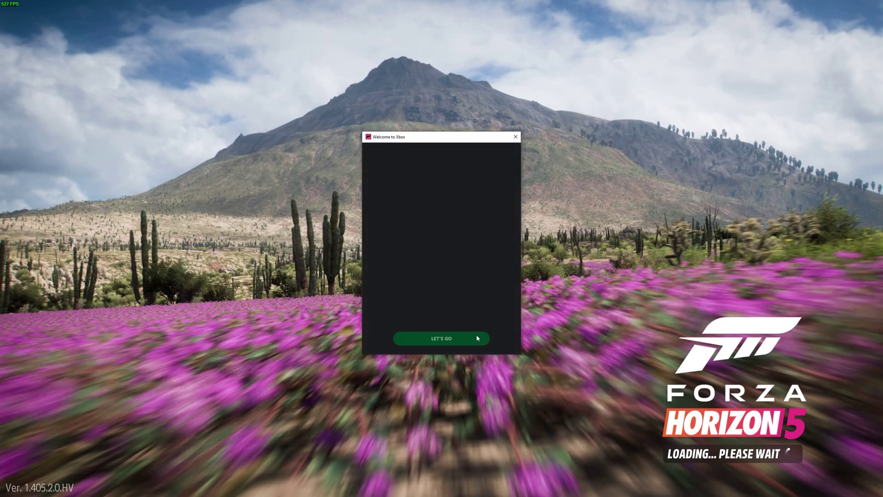
{"action": "left_click", "coordinate": [443, 340]}
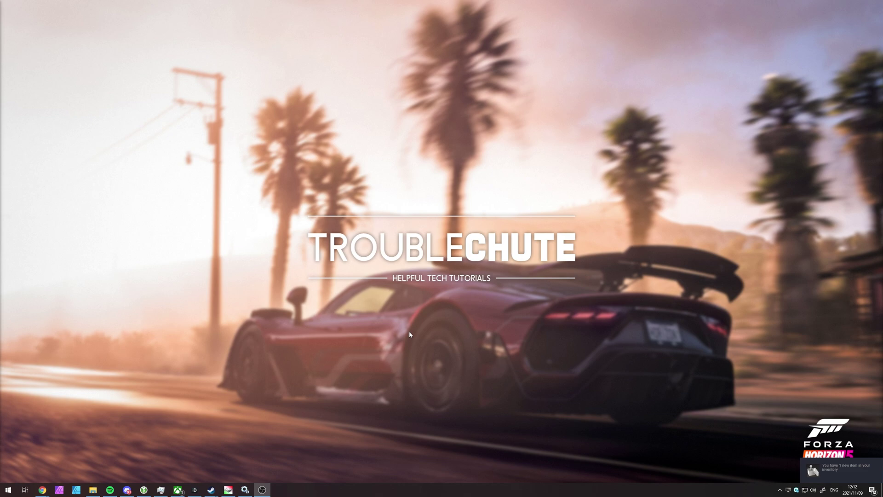
Open the Services console from Task Manager, enlarge it and sort services by name.
{"action": "key", "text": "ctrl+shift+Escape"}
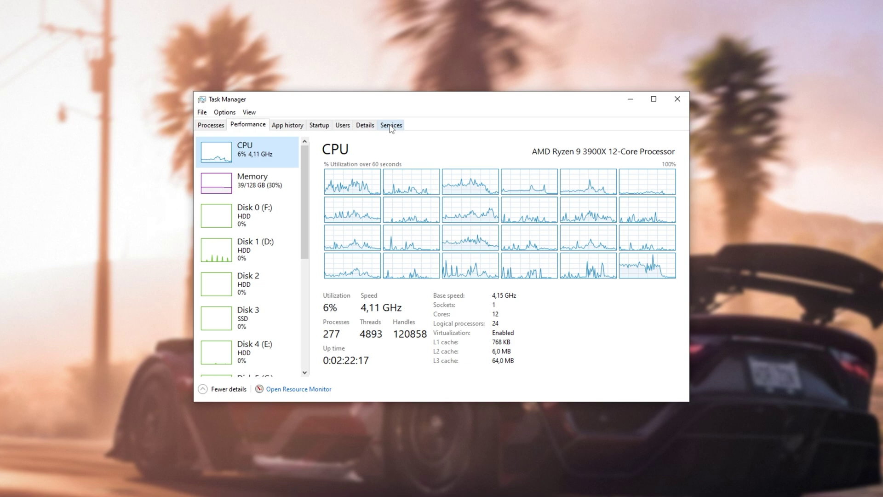
{"action": "left_click", "coordinate": [391, 125]}
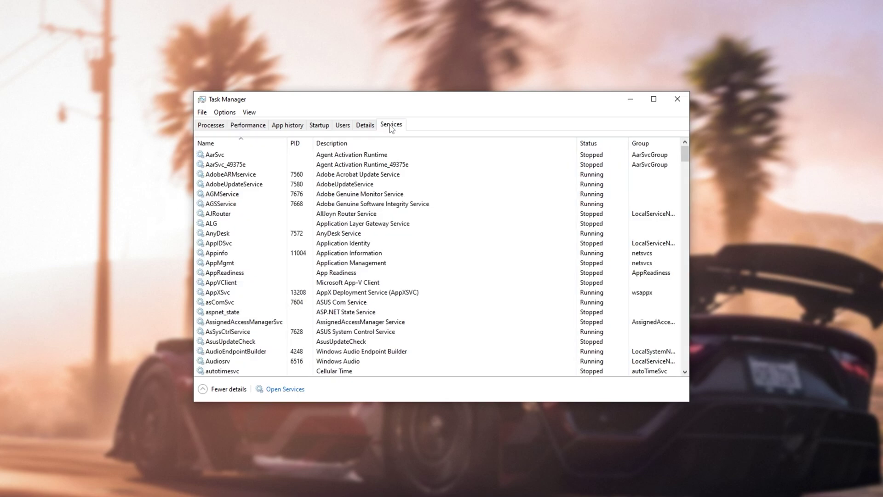
{"action": "left_click", "coordinate": [291, 390]}
{"action": "left_click_drag", "start_coordinate": [480, 99], "coordinate": [481, 86]}
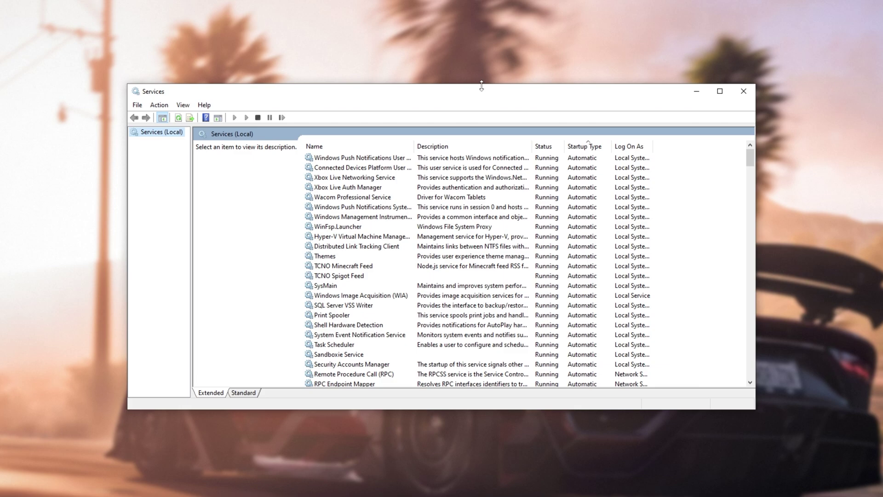
{"action": "left_click", "coordinate": [370, 145]}
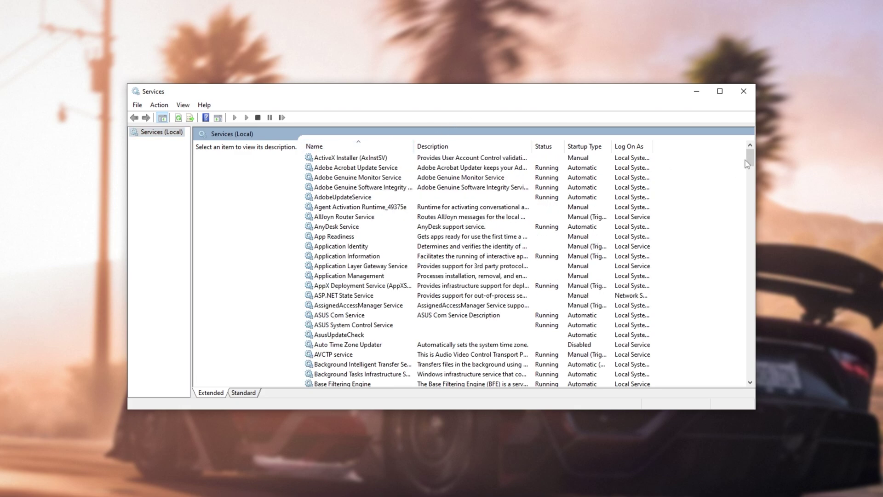
{"action": "left_click_drag", "start_coordinate": [747, 161], "coordinate": [745, 385]}
Review the four Xbox services and their status, including Xbox Live Game Save's properties.
{"action": "left_click", "coordinate": [379, 345]}
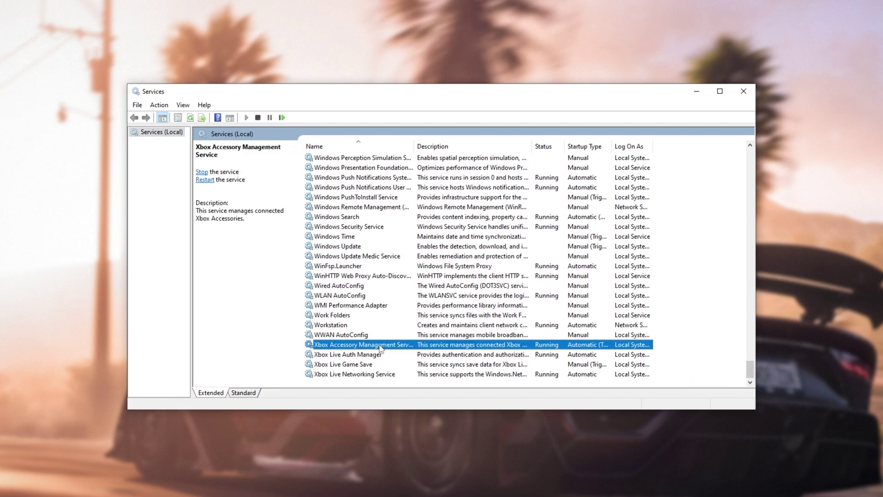
{"action": "left_click", "coordinate": [379, 355]}
{"action": "double_click", "coordinate": [380, 364]}
{"action": "left_click", "coordinate": [490, 361]}
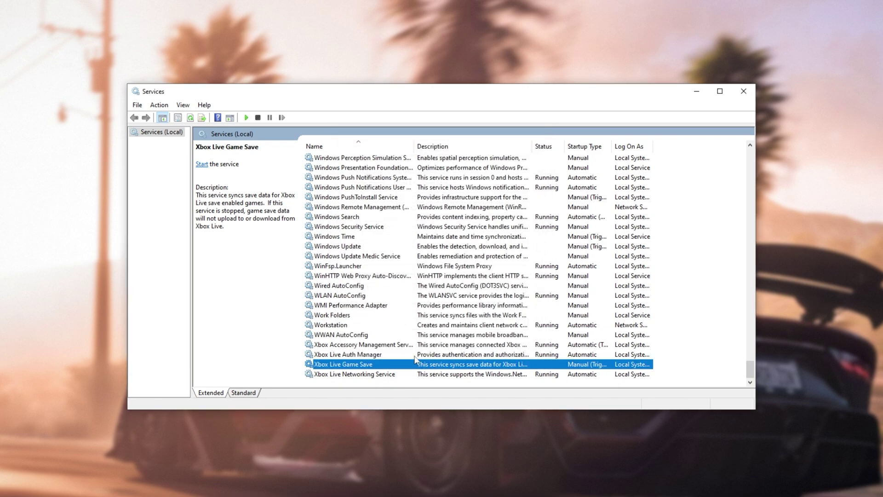
{"action": "key", "text": "Up"}
{"action": "key", "text": "Up"}
{"action": "key", "text": "Down"}
{"action": "key", "text": "Down"}
{"action": "key", "text": "Down"}
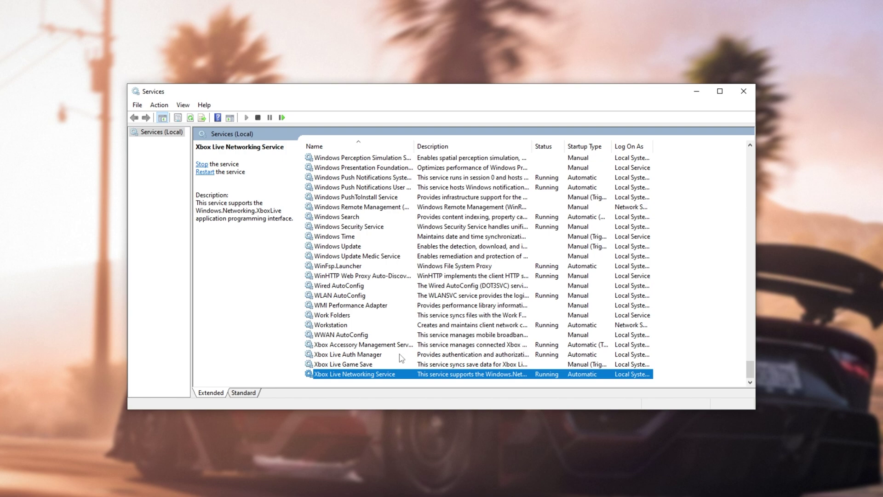
{"action": "left_click", "coordinate": [370, 348]}
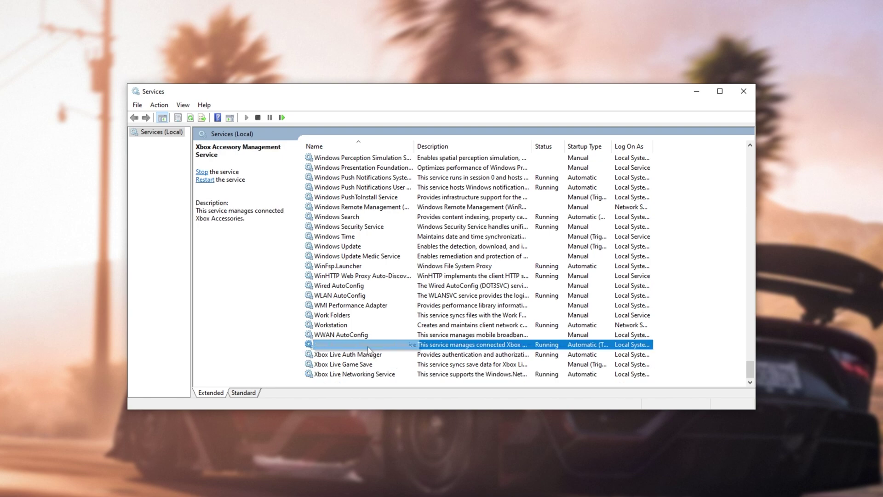
{"action": "left_click", "coordinate": [373, 357]}
{"action": "left_click", "coordinate": [370, 364]}
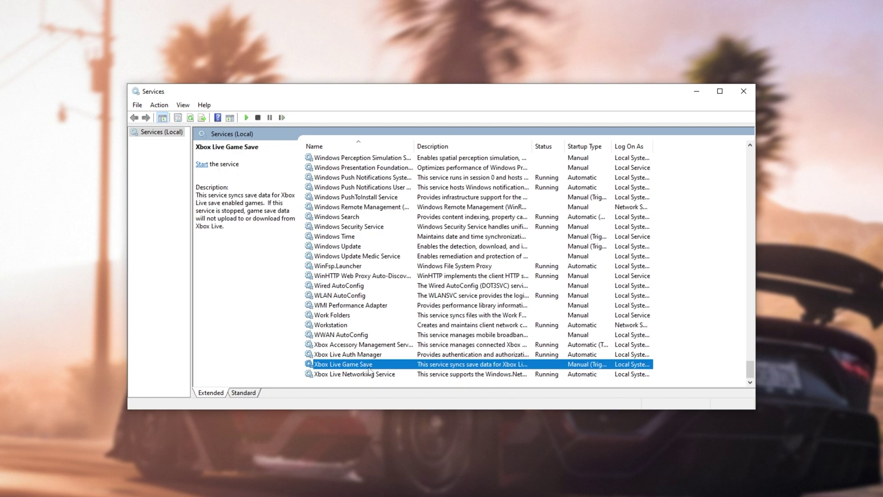
{"action": "left_click", "coordinate": [371, 374]}
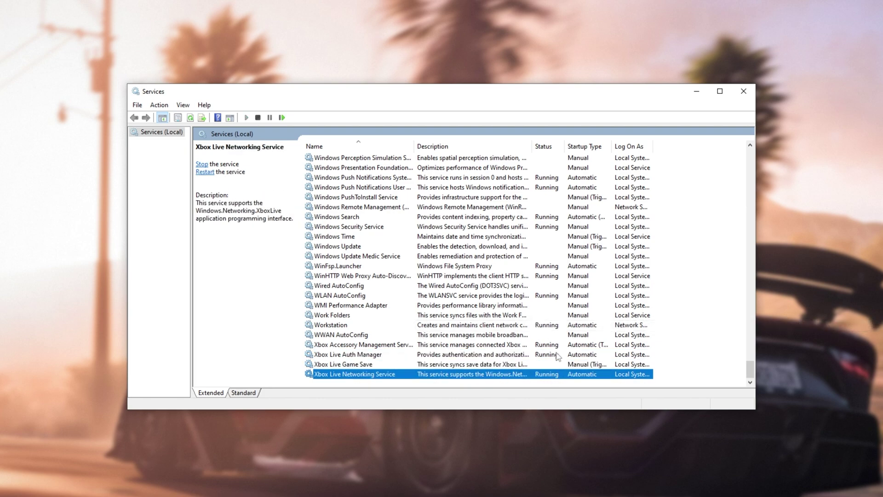
{"action": "left_click", "coordinate": [576, 348]}
{"action": "left_click", "coordinate": [583, 364]}
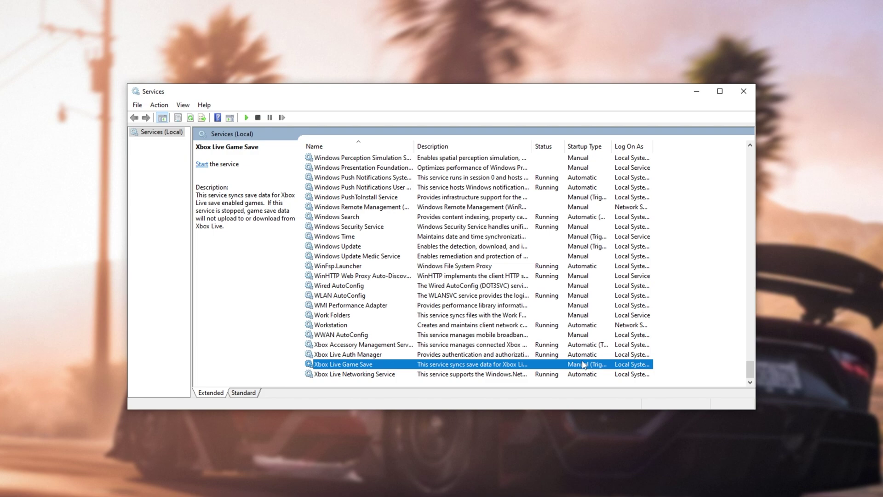
{"action": "left_click", "coordinate": [576, 347]}
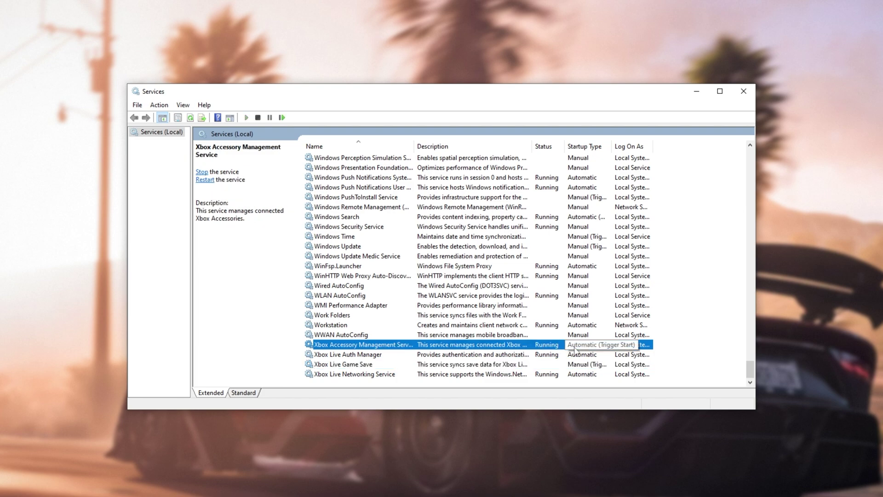
Set Xbox Accessory Management Service startup to Automatic and start Xbox Live Game Save.
{"action": "double_click", "coordinate": [575, 348]}
{"action": "left_click", "coordinate": [427, 242]}
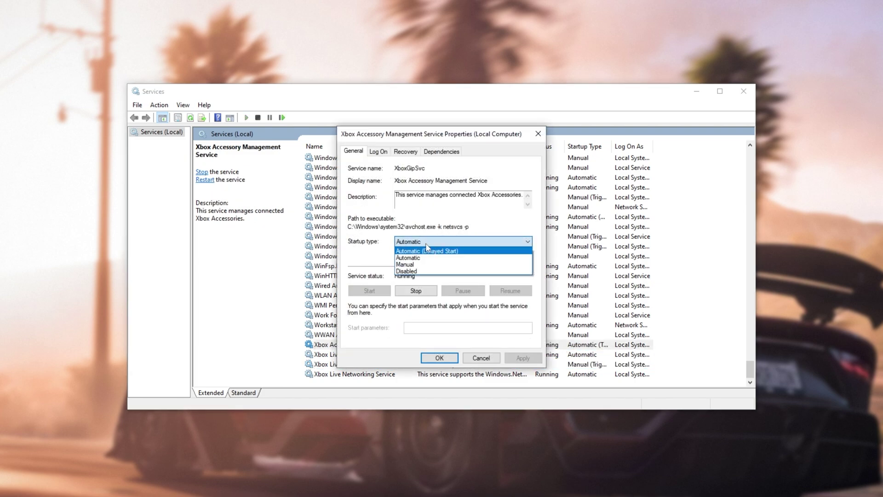
{"action": "left_click", "coordinate": [420, 251]}
{"action": "left_click", "coordinate": [419, 242]}
{"action": "left_click", "coordinate": [414, 258]}
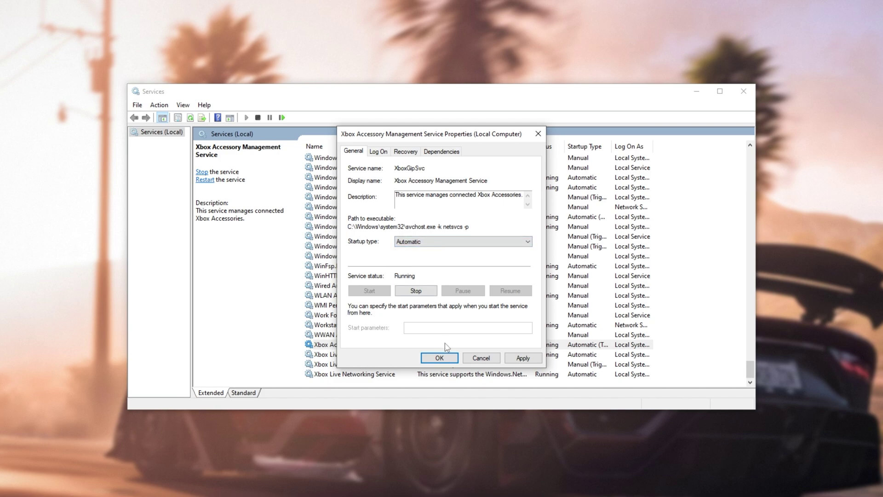
{"action": "left_click", "coordinate": [441, 358]}
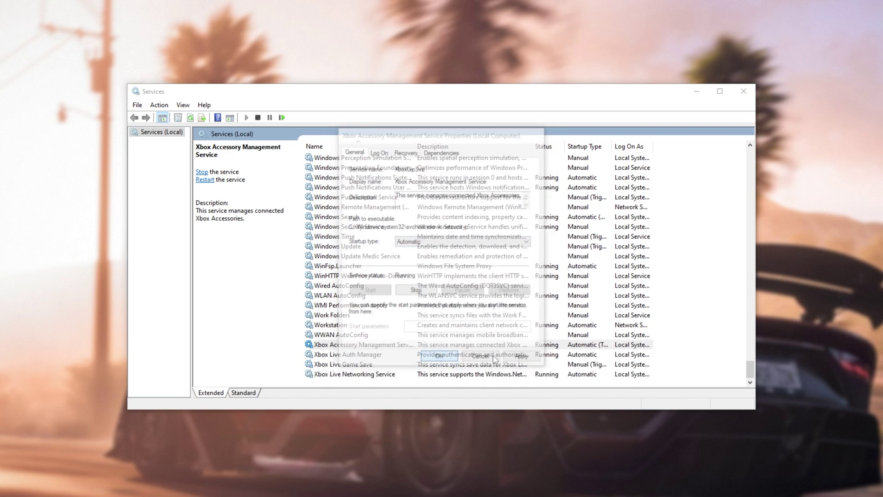
{"action": "right_click", "coordinate": [534, 364]}
{"action": "left_click", "coordinate": [557, 366]}
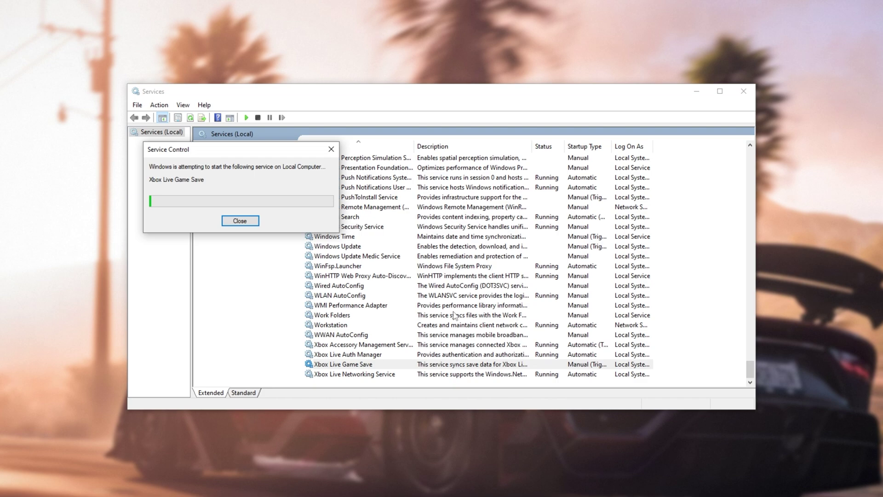
Check both Gaming Services entries and widen the Description and Startup Type columns to read Automatic.
{"action": "left_click", "coordinate": [508, 345]}
{"action": "key", "text": "Down"}
{"action": "key", "text": "Down"}
{"action": "key", "text": "Down"}
{"action": "key", "text": "g"}
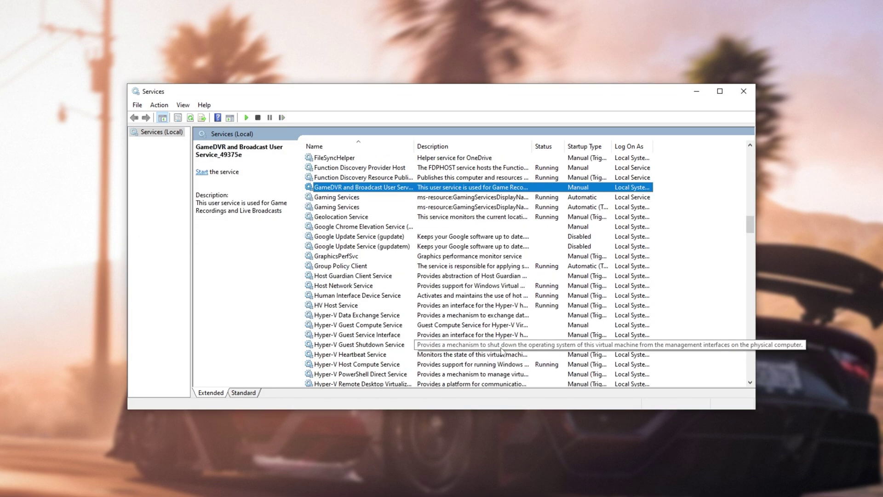
{"action": "double_click", "coordinate": [368, 197]}
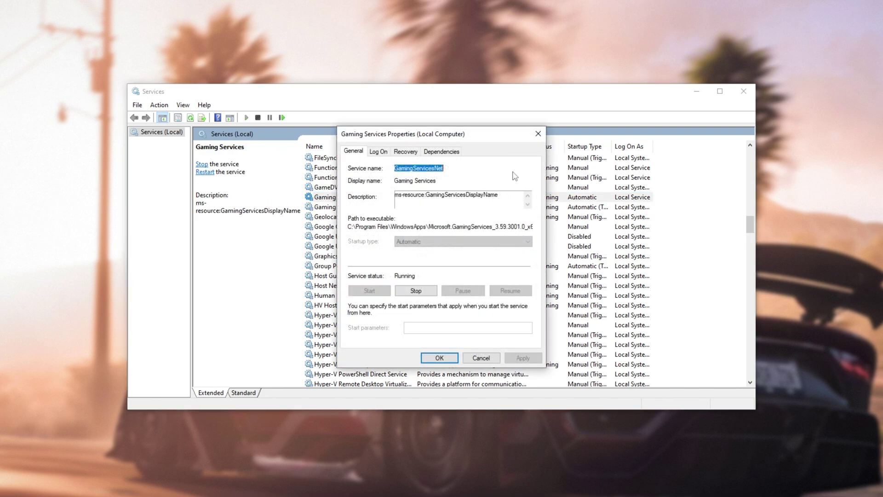
{"action": "left_click", "coordinate": [537, 135]}
{"action": "left_click_drag", "start_coordinate": [532, 146], "coordinate": [565, 145]}
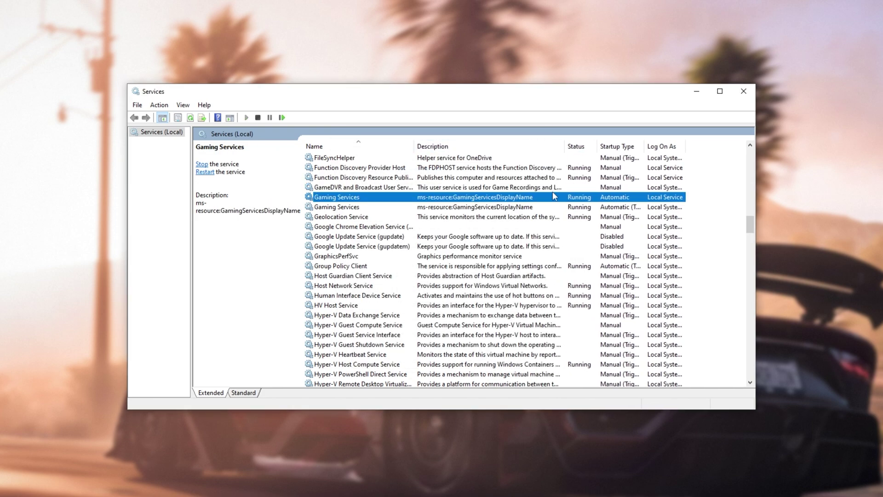
{"action": "left_click", "coordinate": [548, 207]}
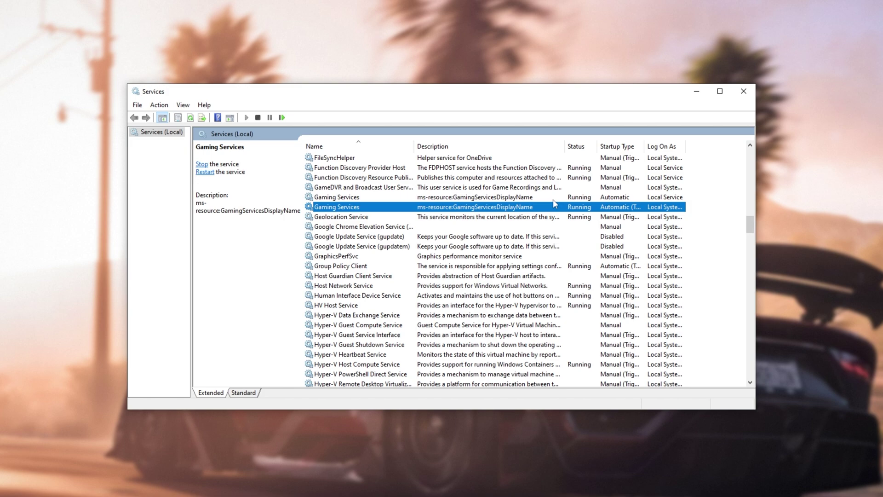
{"action": "left_click", "coordinate": [601, 197]}
{"action": "left_click", "coordinate": [603, 208]}
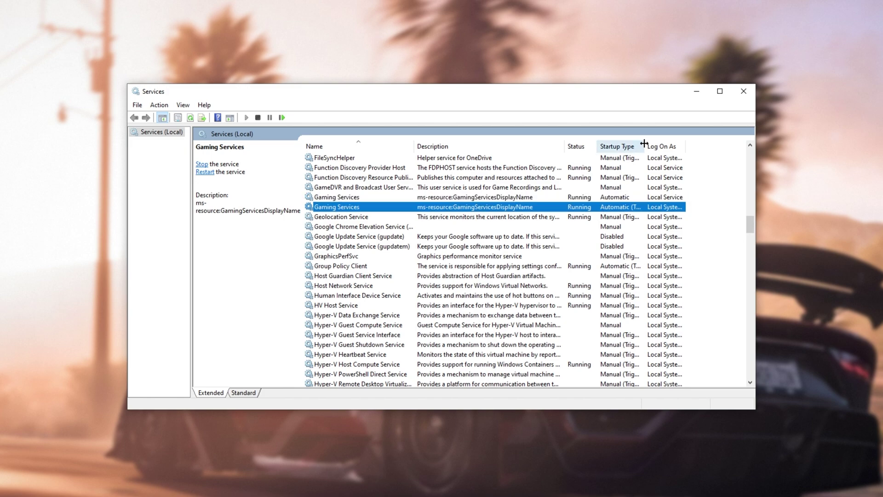
{"action": "double_click", "coordinate": [644, 144]}
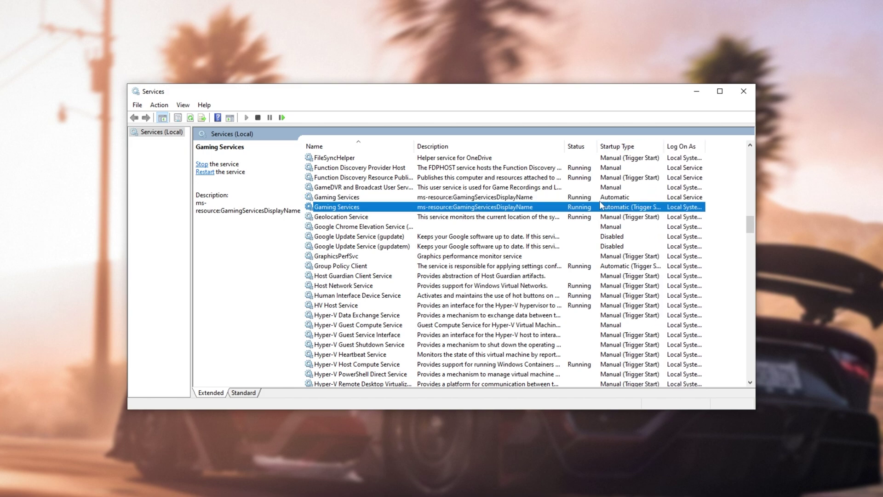
Close Services, centre the Steam window and launch Forza Horizon 5 from the Library.
{"action": "left_click", "coordinate": [743, 91]}
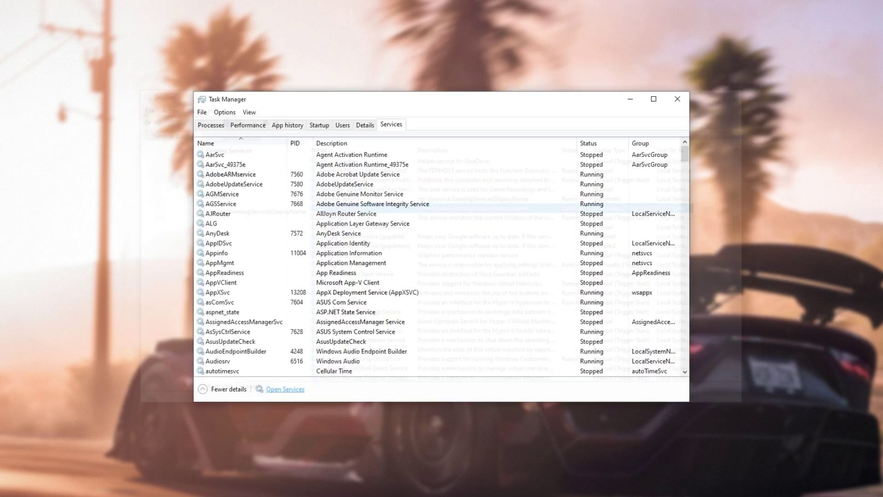
{"action": "key", "text": "alt+Tab"}
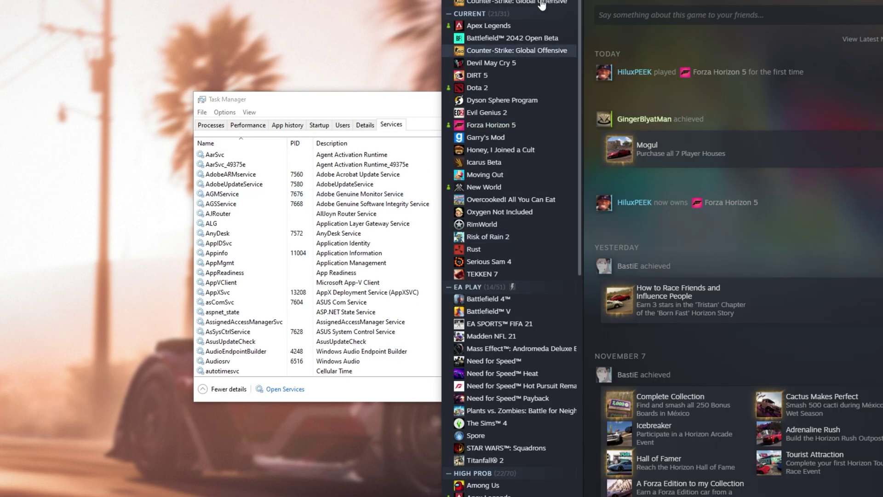
{"action": "left_click_drag", "start_coordinate": [677, 183], "coordinate": [353, 83]}
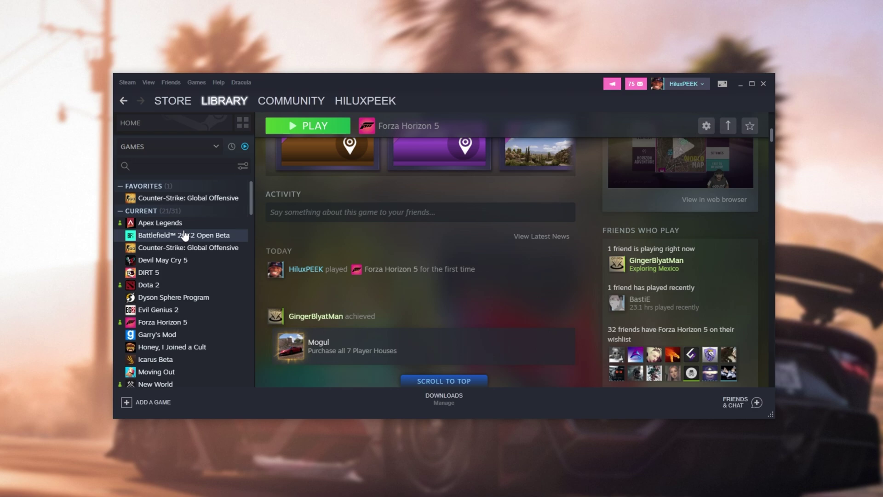
{"action": "scroll", "coordinate": [184, 239], "scroll_direction": "down", "scroll_amount": 1}
{"action": "double_click", "coordinate": [163, 270]}
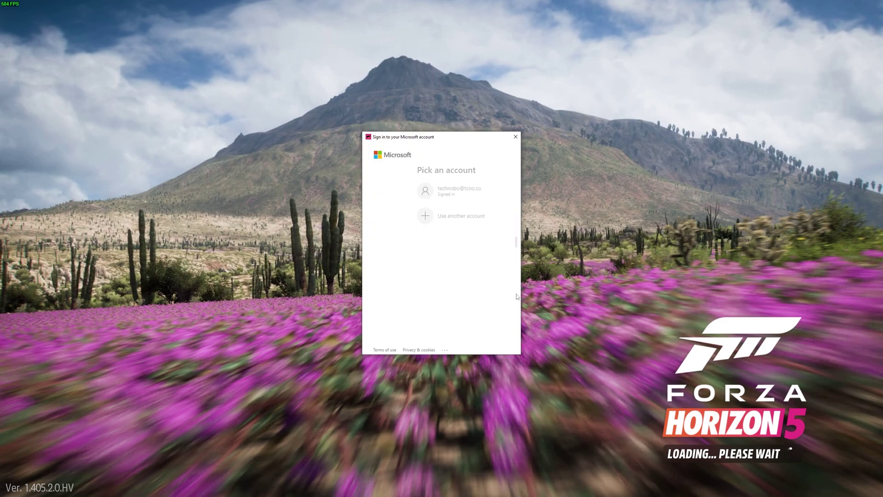
Choose the Microsoft account, try Use another account, and complete the sign-in prompts.
{"action": "left_click", "coordinate": [397, 193]}
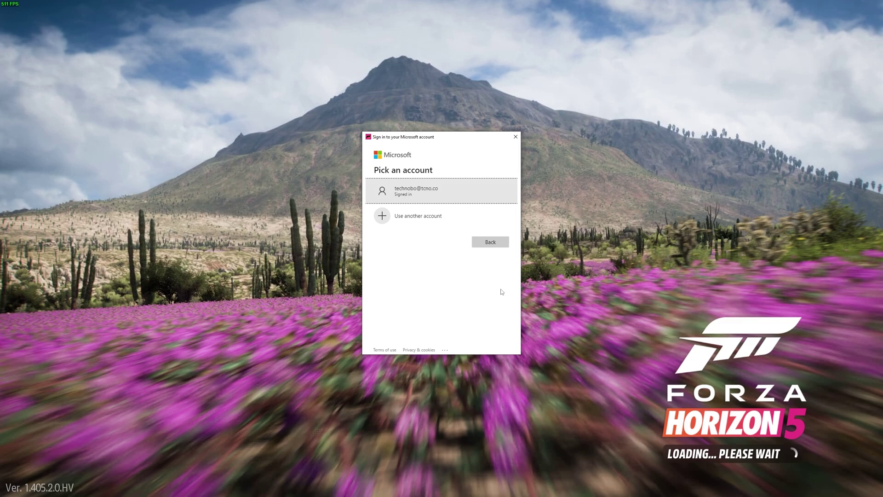
{"action": "left_click", "coordinate": [429, 216]}
{"action": "left_click", "coordinate": [421, 200]}
{"action": "left_click", "coordinate": [516, 137]}
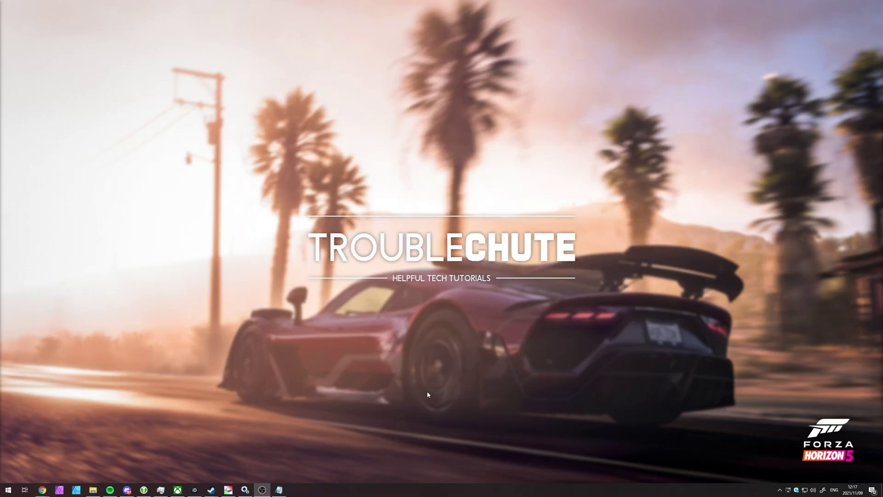
Open the Xbox app and launch Microsoft Store from a Start search for 'store'.
{"action": "left_click", "coordinate": [183, 491]}
{"action": "key", "text": "super"}
{"action": "type", "text": "store"}
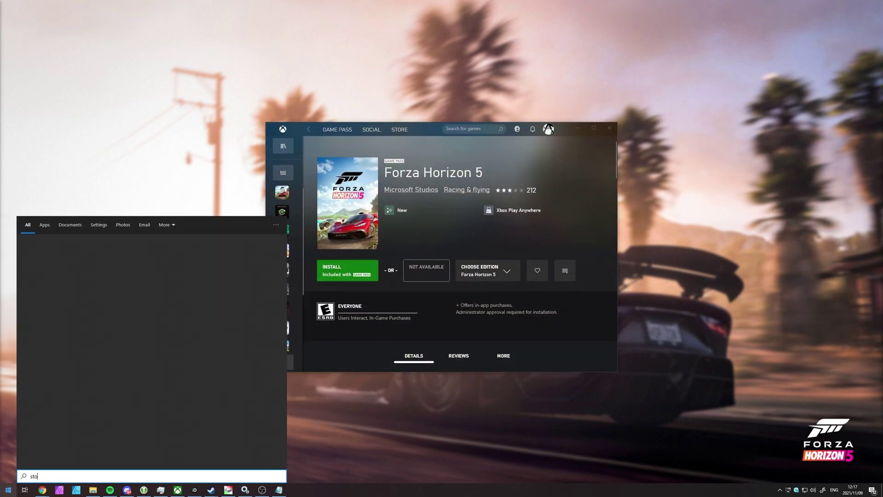
{"action": "key", "text": "Return"}
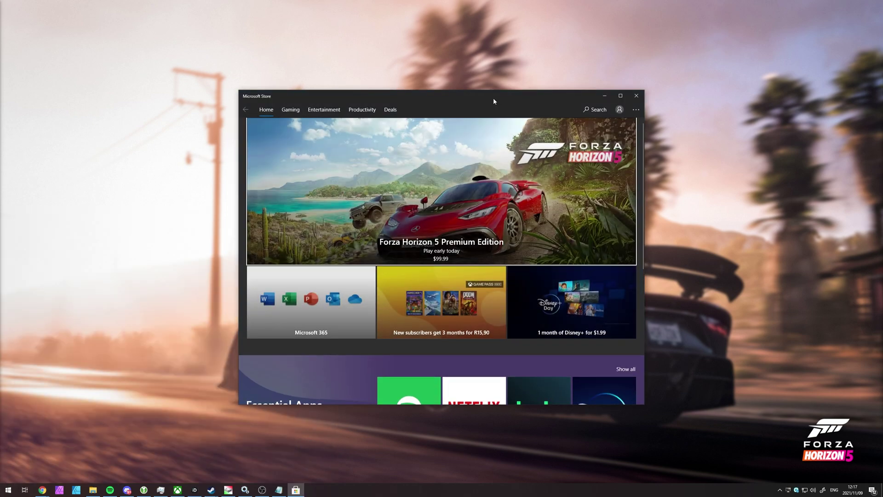
{"action": "left_click_drag", "start_coordinate": [493, 97], "coordinate": [606, 100]}
Check which account the Xbox app and Microsoft Store are each signed into, windows side by side.
{"action": "left_click", "coordinate": [305, 130]}
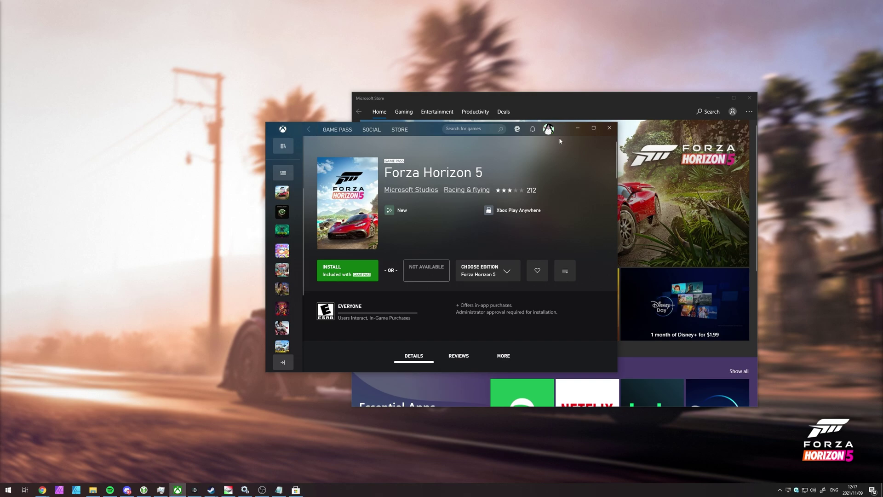
{"action": "left_click", "coordinate": [548, 129]}
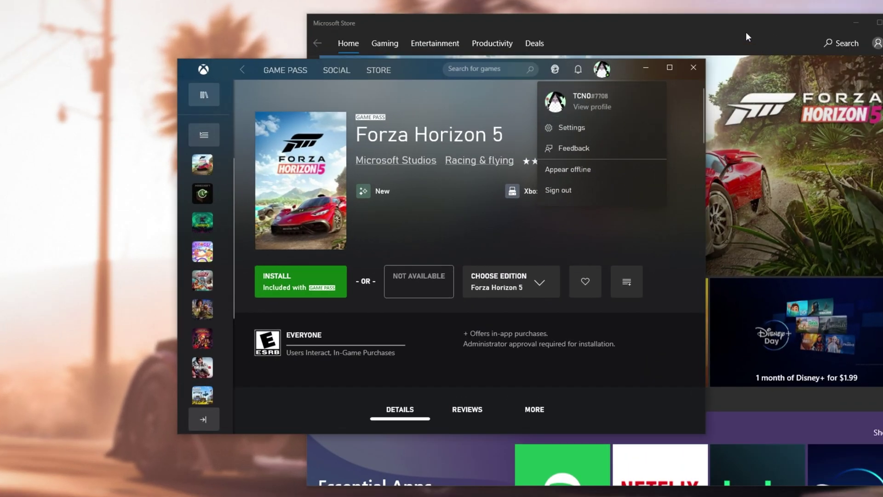
{"action": "left_click", "coordinate": [746, 37]}
{"action": "left_click_drag", "start_coordinate": [737, 28], "coordinate": [653, 26]}
{"action": "left_click", "coordinate": [795, 42]}
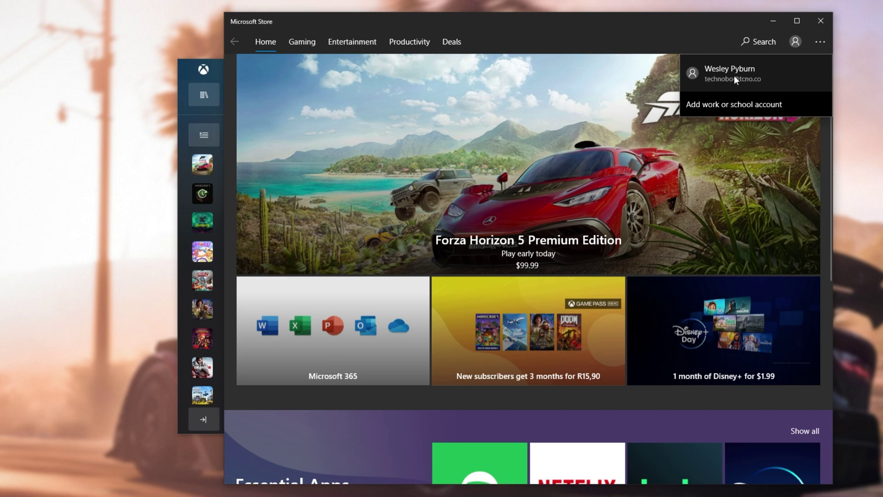
{"action": "left_click", "coordinate": [696, 18]}
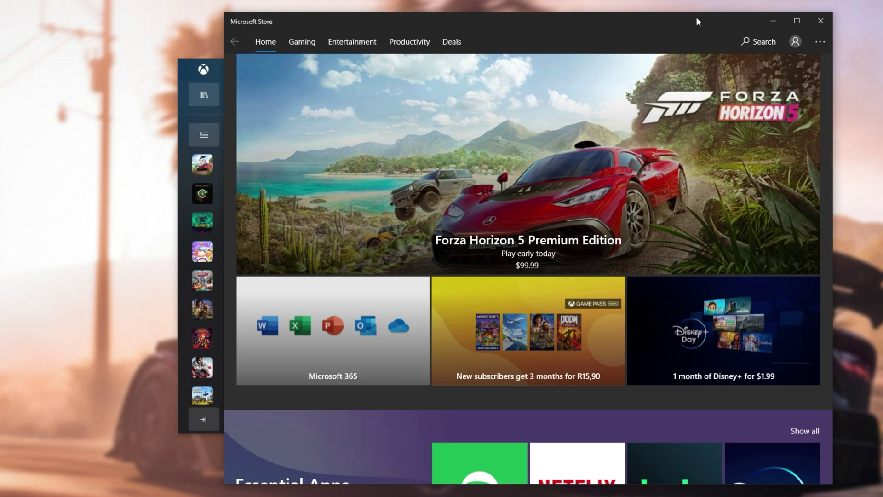
{"action": "left_click_drag", "start_coordinate": [696, 18], "coordinate": [774, 17]}
{"action": "left_click", "coordinate": [233, 64]}
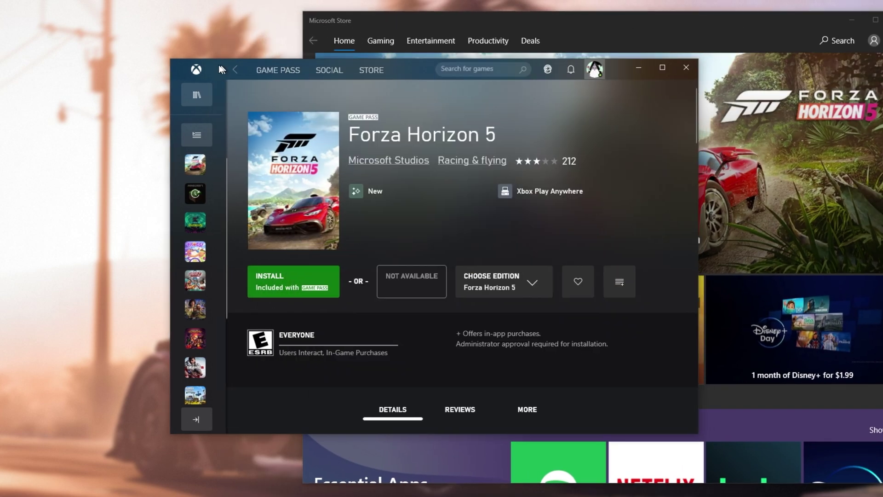
{"action": "left_click_drag", "start_coordinate": [233, 64], "coordinate": [101, 64]}
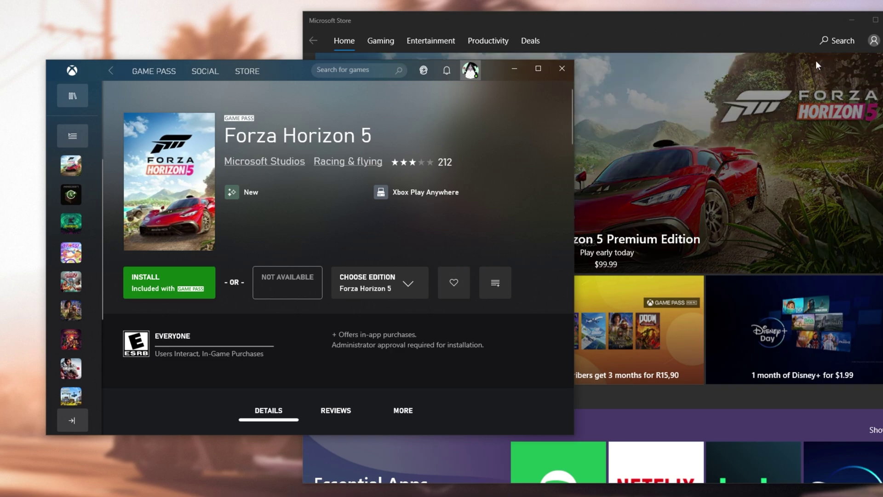
Search the Store for 'xbox' and open the Xbox App product page.
{"action": "left_click", "coordinate": [839, 40]}
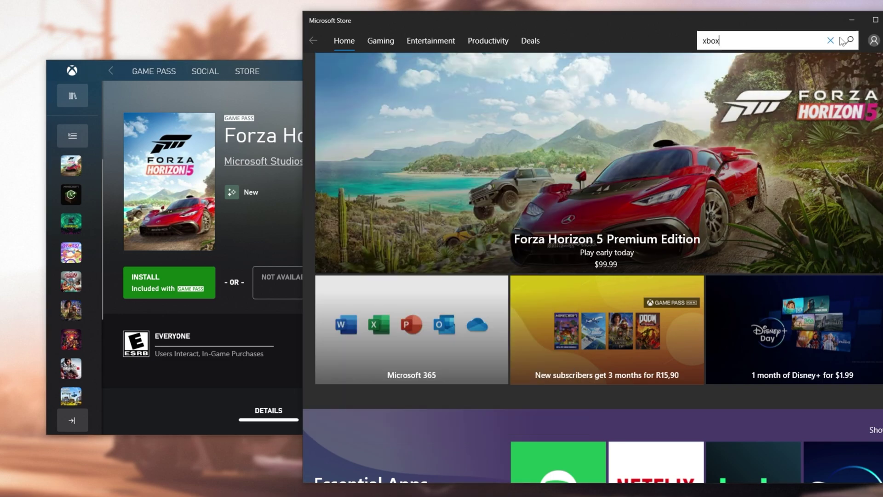
{"action": "type", "text": "xbox"}
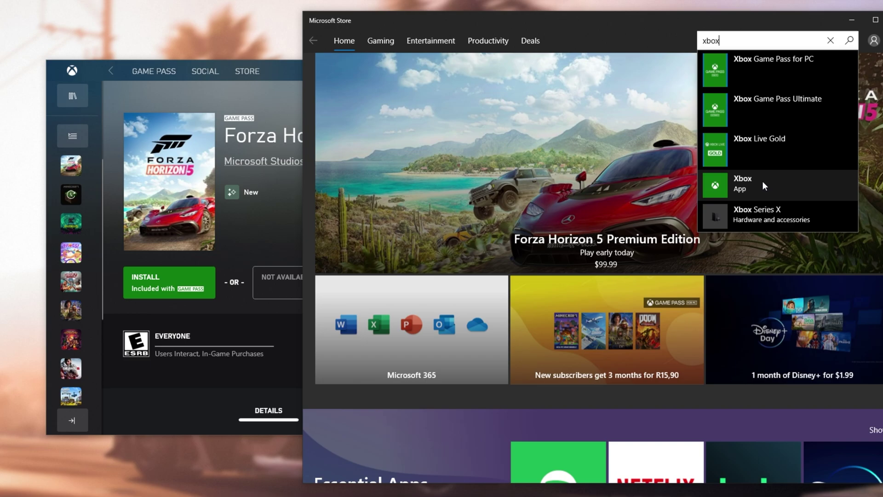
{"action": "left_click", "coordinate": [762, 178]}
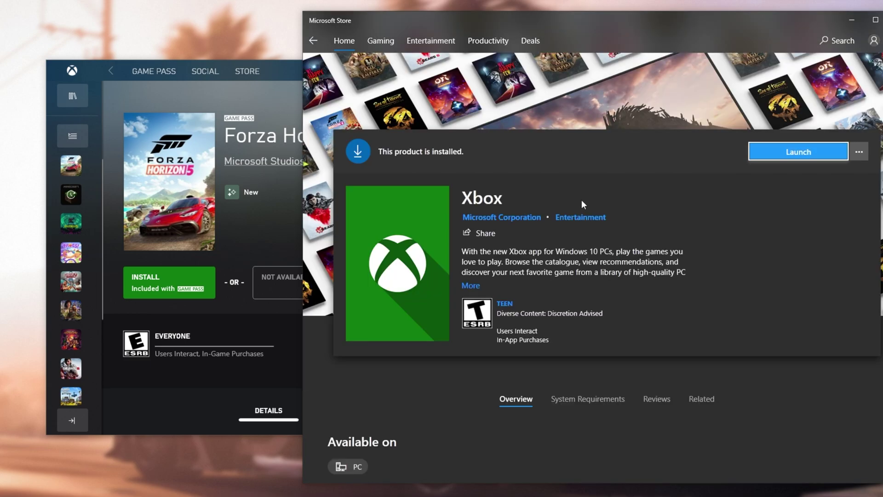
{"action": "left_click", "coordinate": [258, 128]}
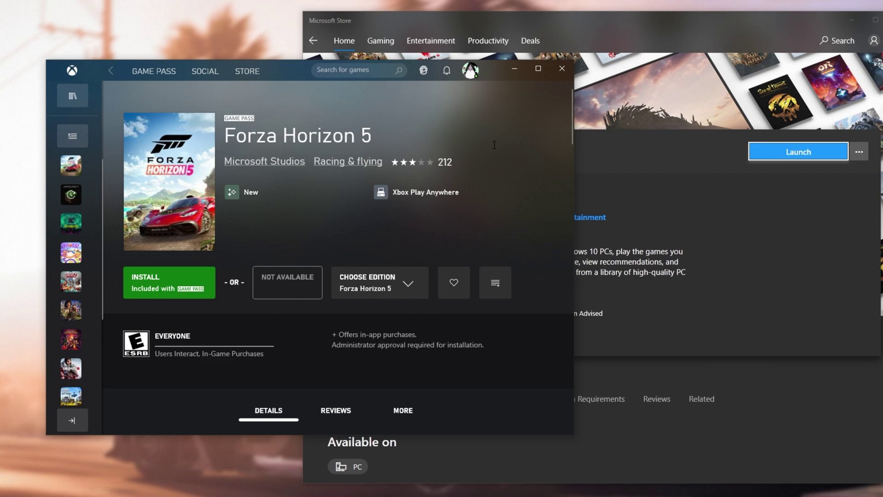
Sign out of both the Xbox app and Microsoft Store.
{"action": "left_click", "coordinate": [470, 70]}
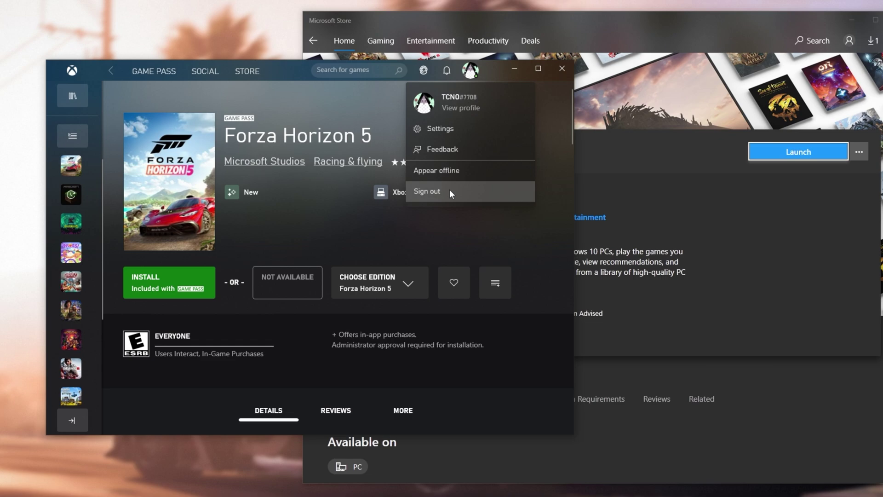
{"action": "left_click", "coordinate": [449, 190]}
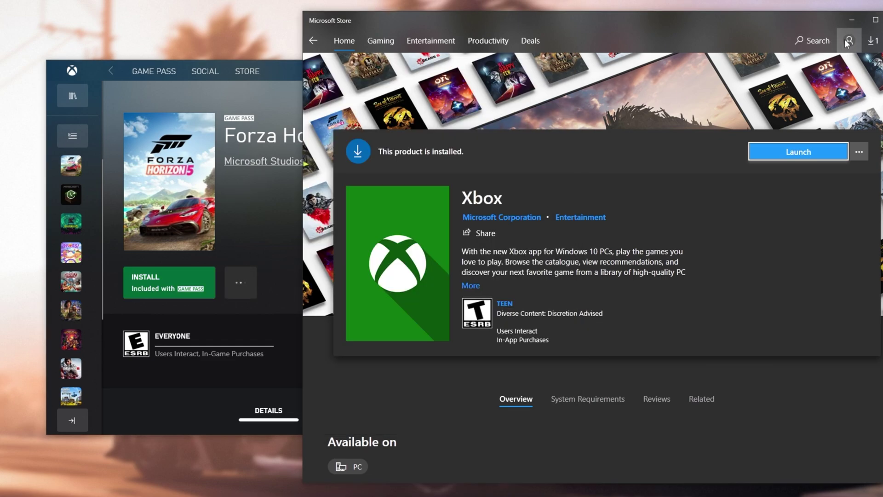
{"action": "left_click", "coordinate": [866, 43]}
{"action": "left_click", "coordinate": [849, 41]}
{"action": "left_click", "coordinate": [813, 74]}
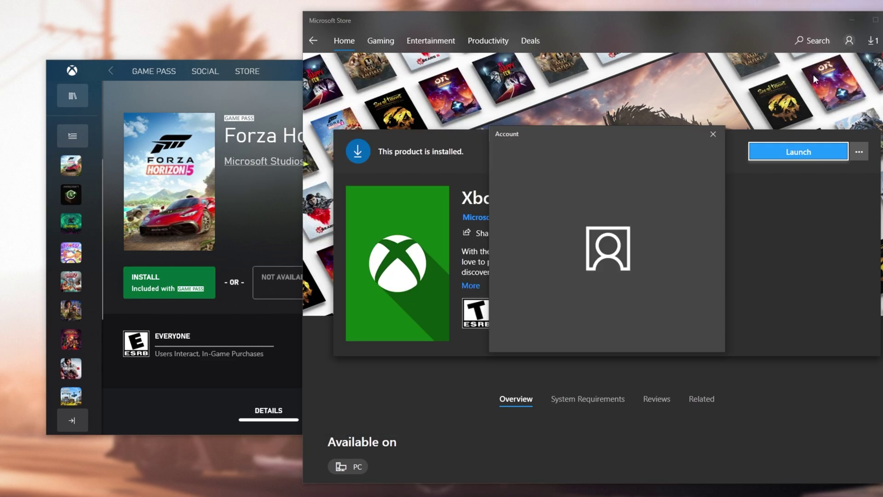
{"action": "left_click", "coordinate": [549, 202]}
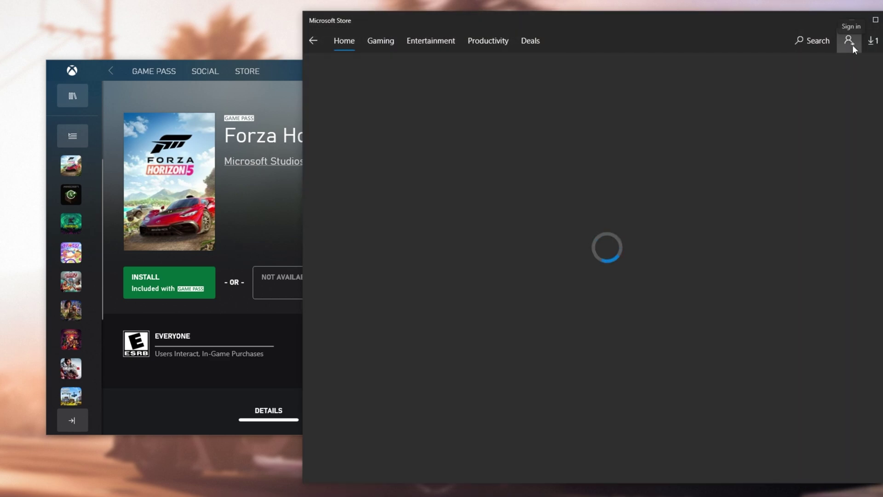
Sign back in to Microsoft Store with the chosen account, then to the Xbox app.
{"action": "left_click", "coordinate": [852, 45]}
{"action": "left_click", "coordinate": [782, 70]}
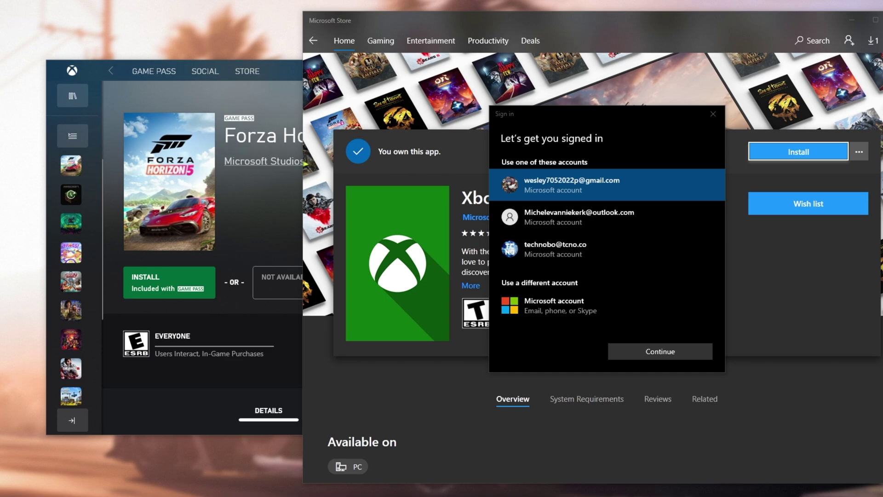
{"action": "key", "text": "Return"}
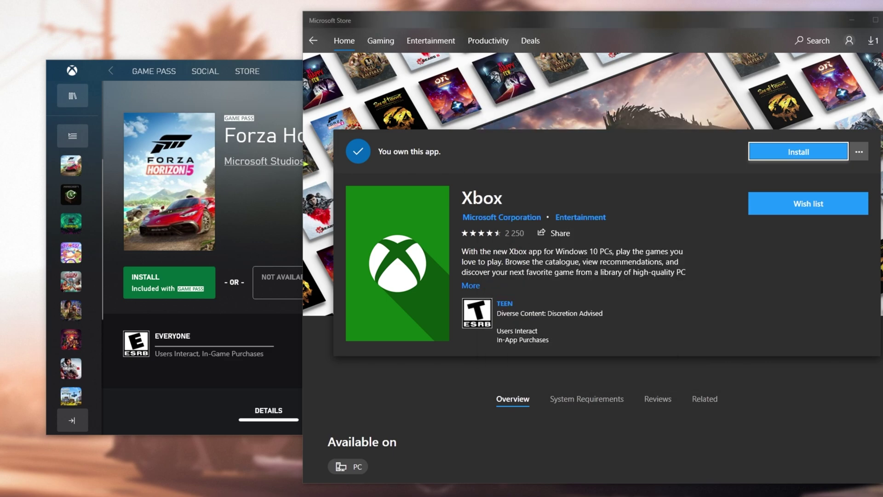
{"action": "left_click", "coordinate": [286, 87]}
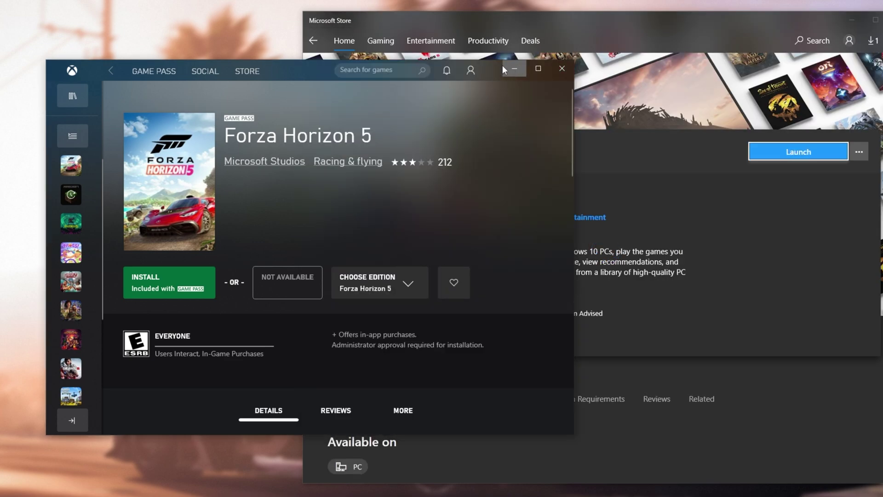
{"action": "left_click", "coordinate": [448, 140]}
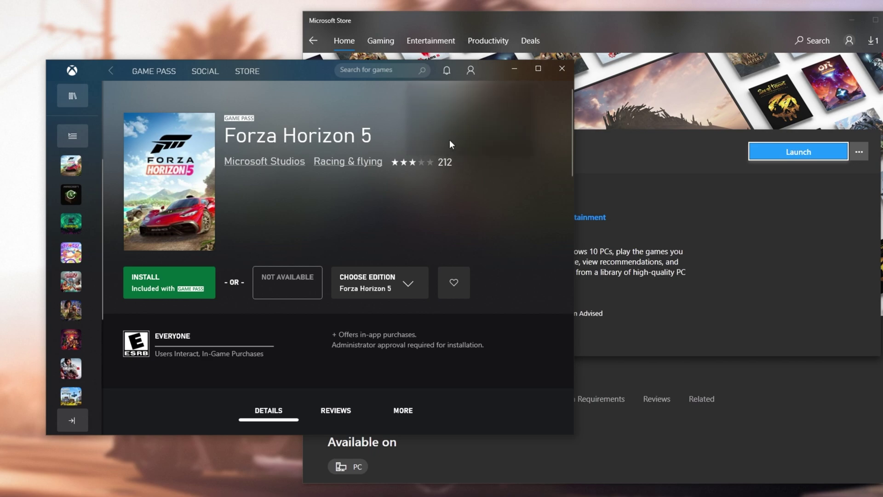
{"action": "left_click", "coordinate": [515, 378]}
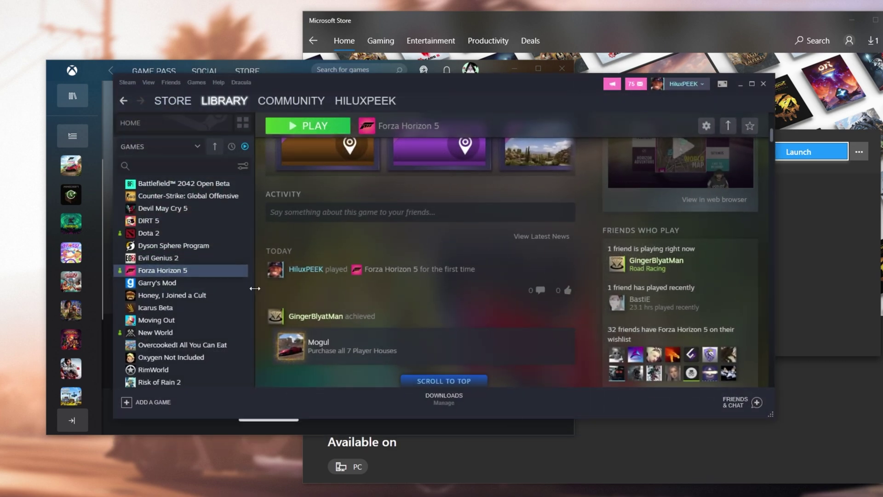
Relaunch Forza Horizon 5 from the Steam Library and highlight Accessibility in Initial Setup.
{"action": "double_click", "coordinate": [231, 273]}
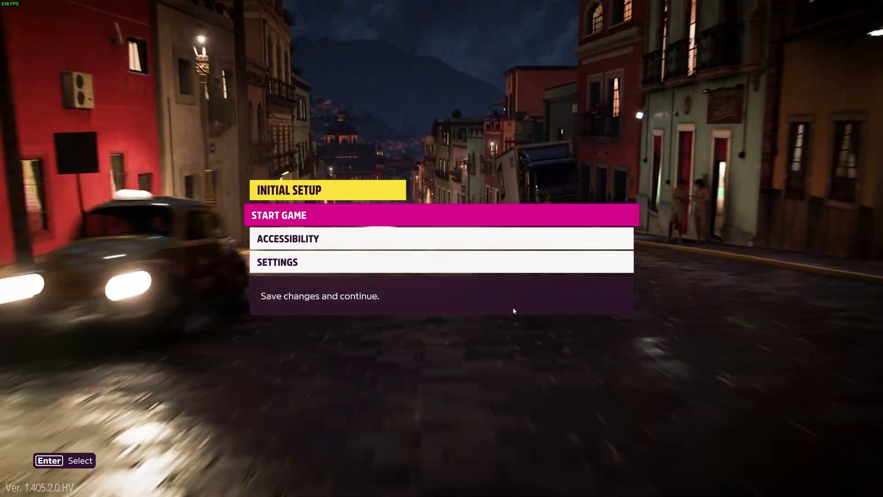
{"action": "key", "text": "Down"}
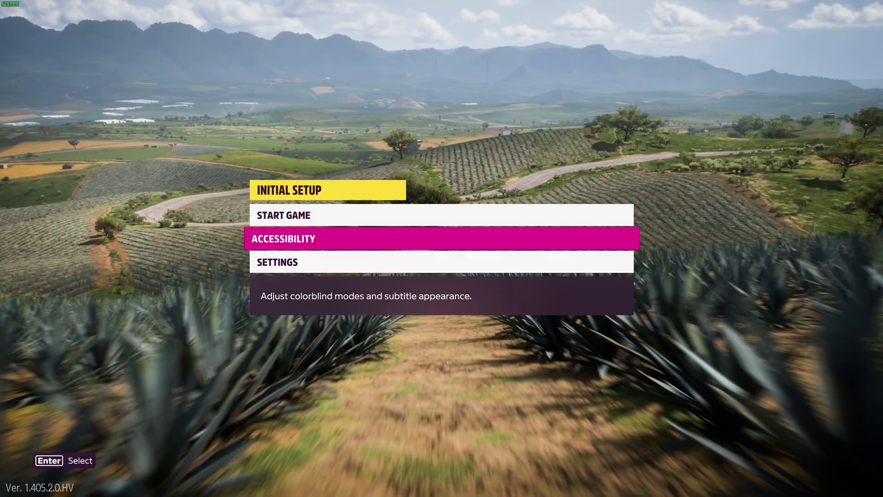